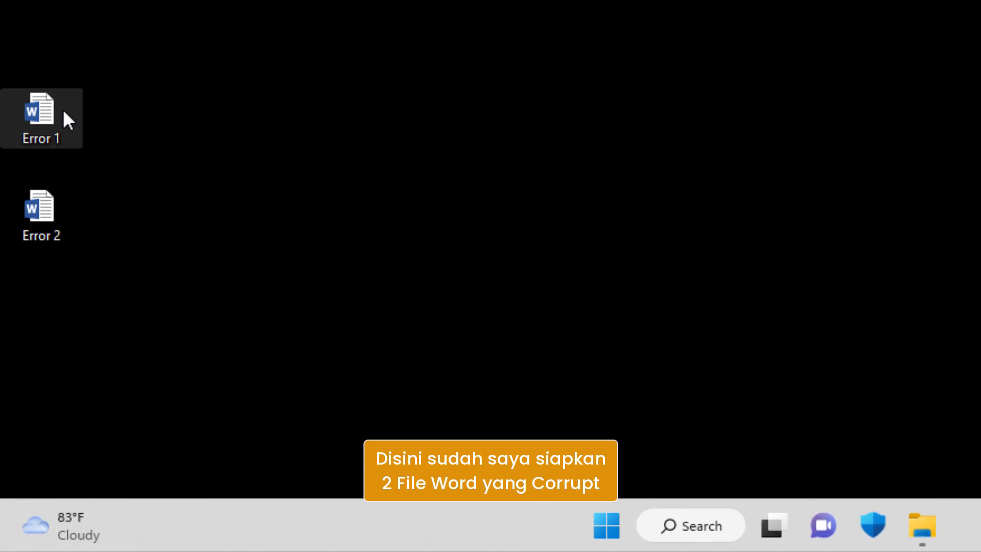
# - Select the corrupt Error 1 Word file on the desktop
pyautogui.click(63, 109)
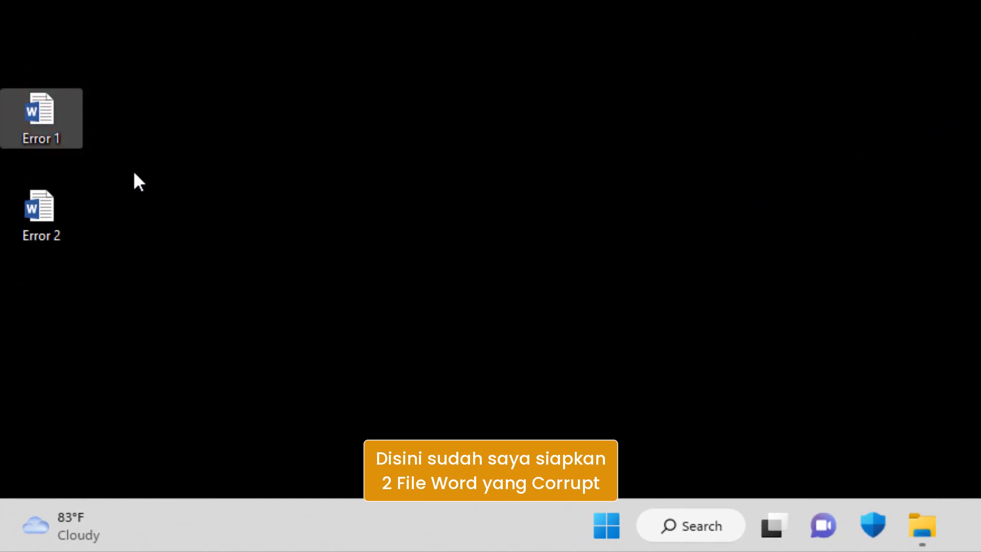
pyautogui.doubleClick(63, 110)
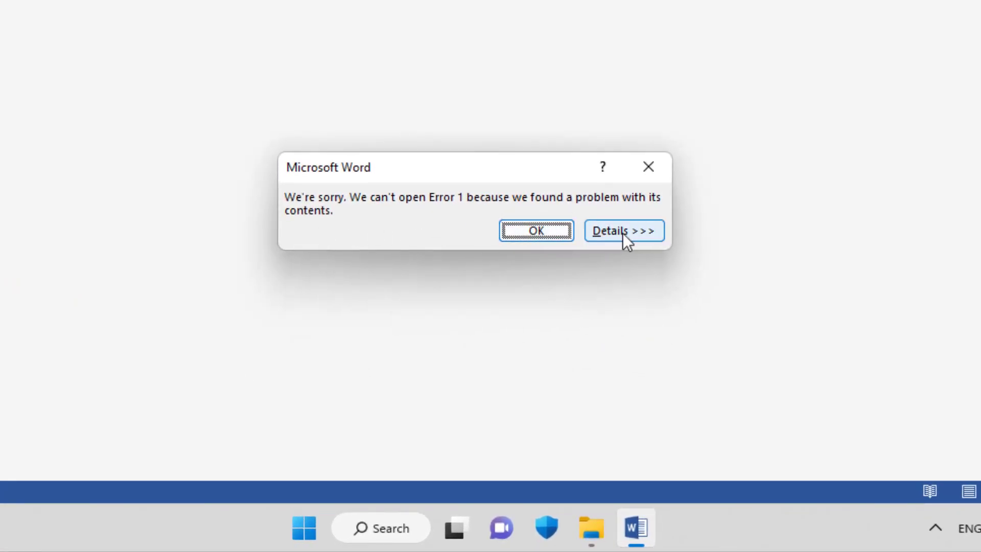
pyautogui.click(641, 237)
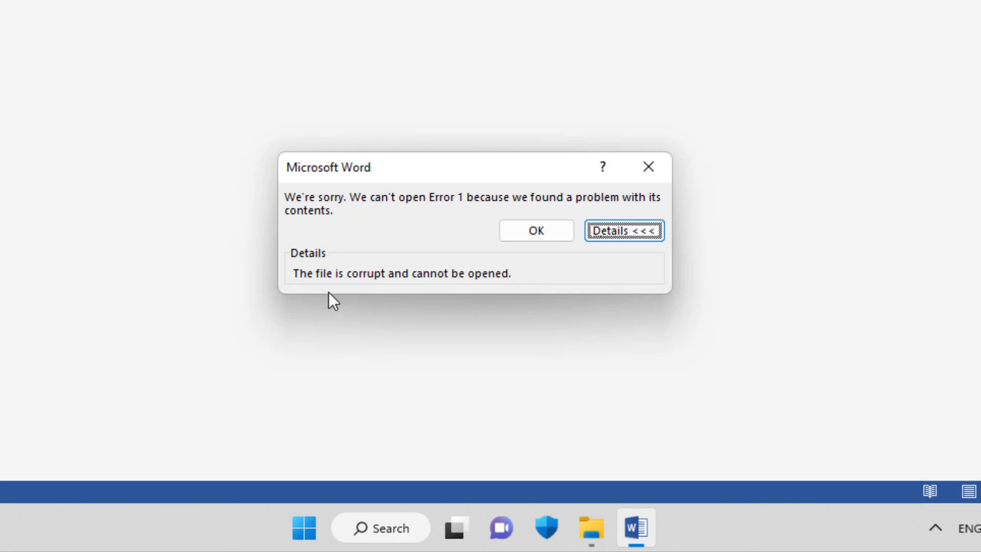
pyautogui.click(648, 172)
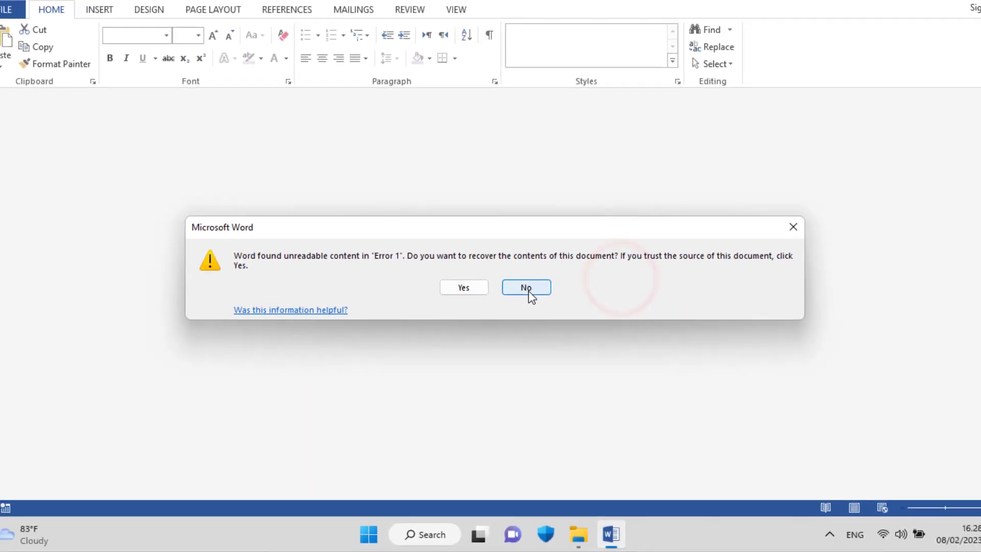
pyautogui.click(529, 291)
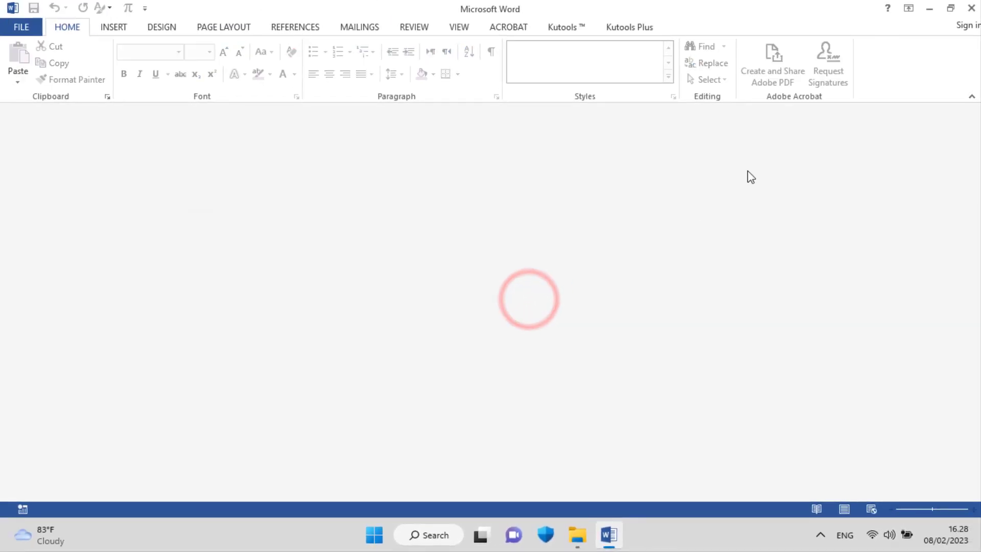
pyautogui.click(971, 9)
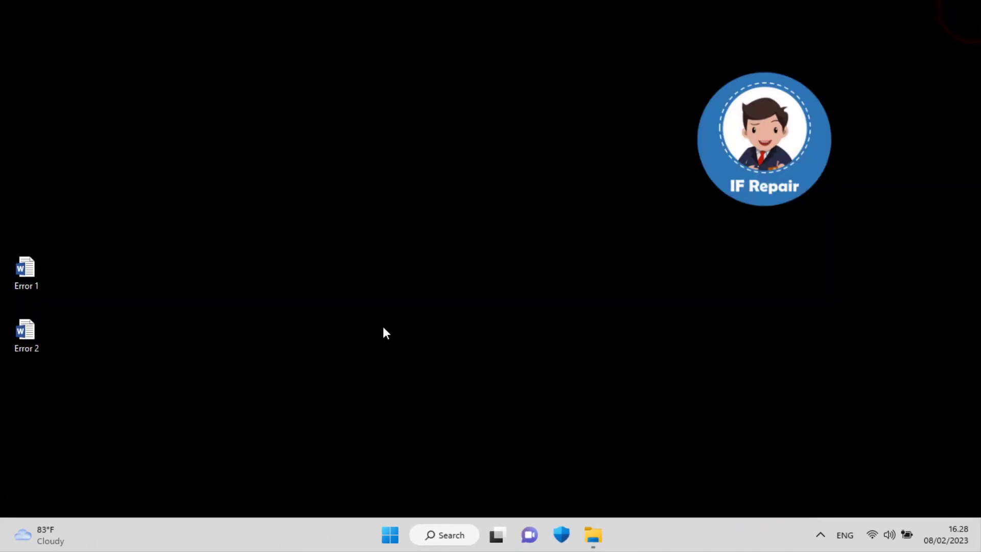
pyautogui.click(44, 335)
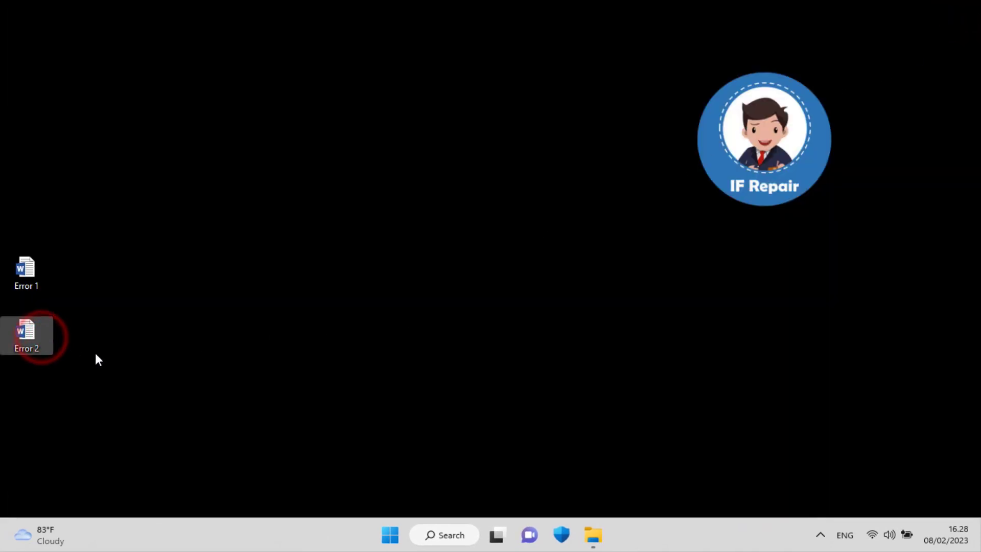
pyautogui.click(45, 336)
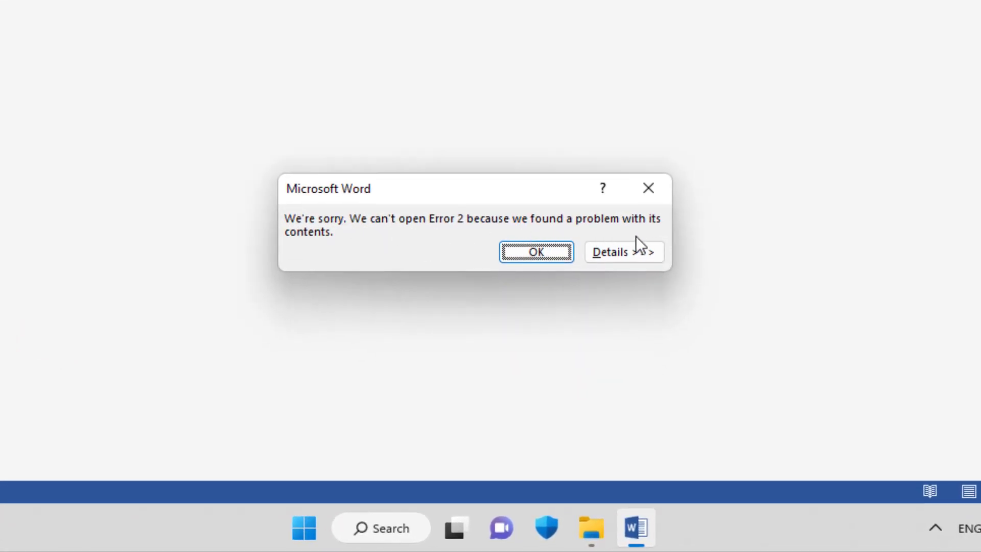
pyautogui.click(642, 254)
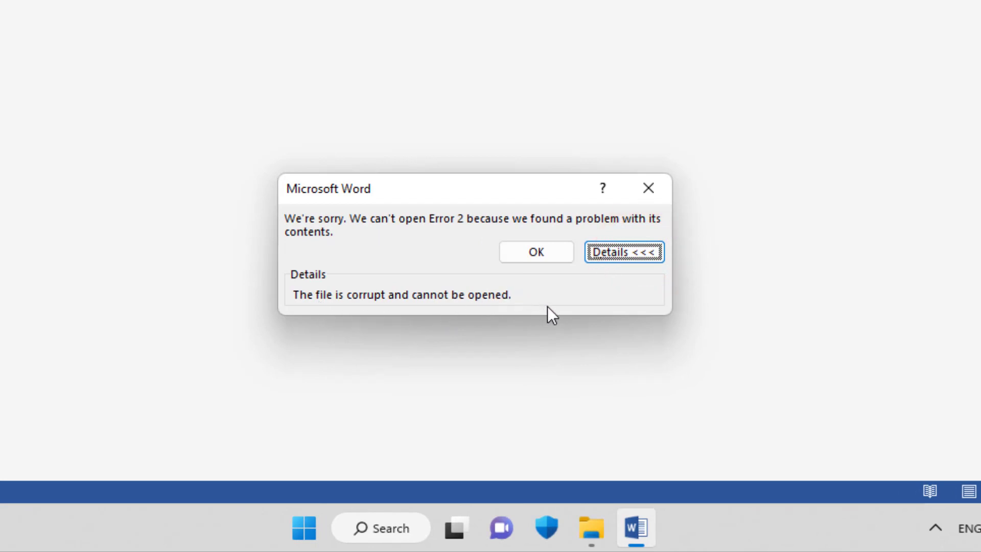
pyautogui.click(655, 187)
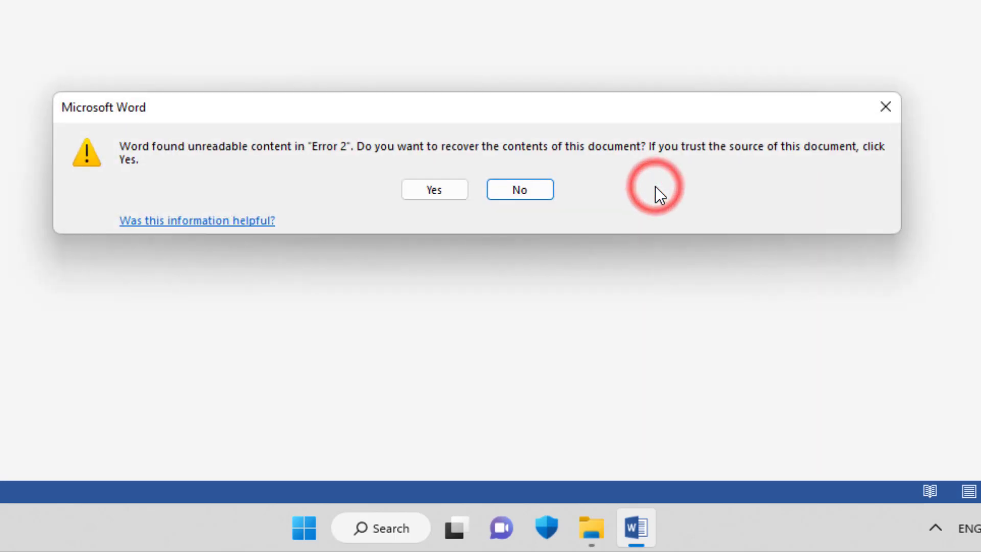
pyautogui.click(512, 194)
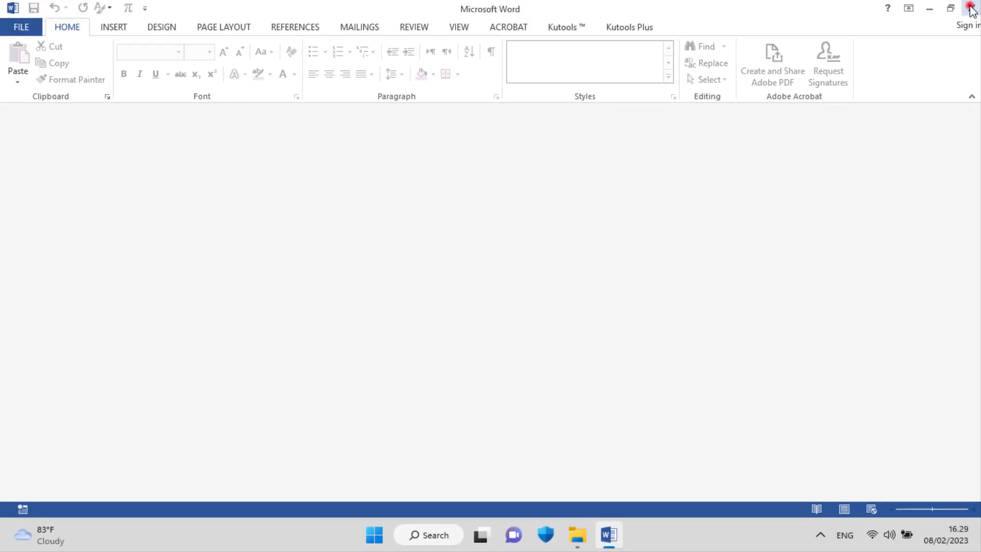
pyautogui.click(974, 5)
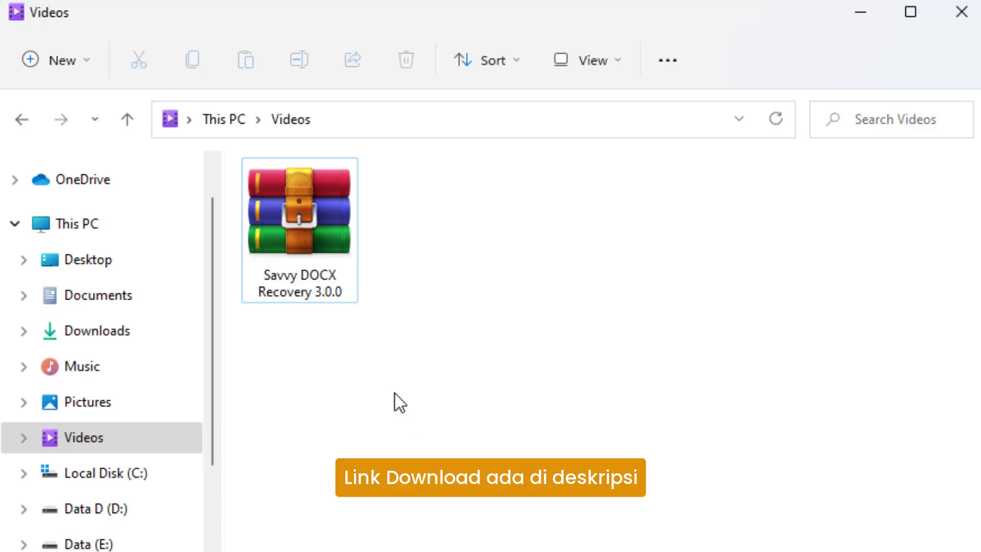
# - Extract the Savvy DOCX Recovery 3.0.0 archive with WinRAR into its own folder and run its installer
pyautogui.click(338, 270)
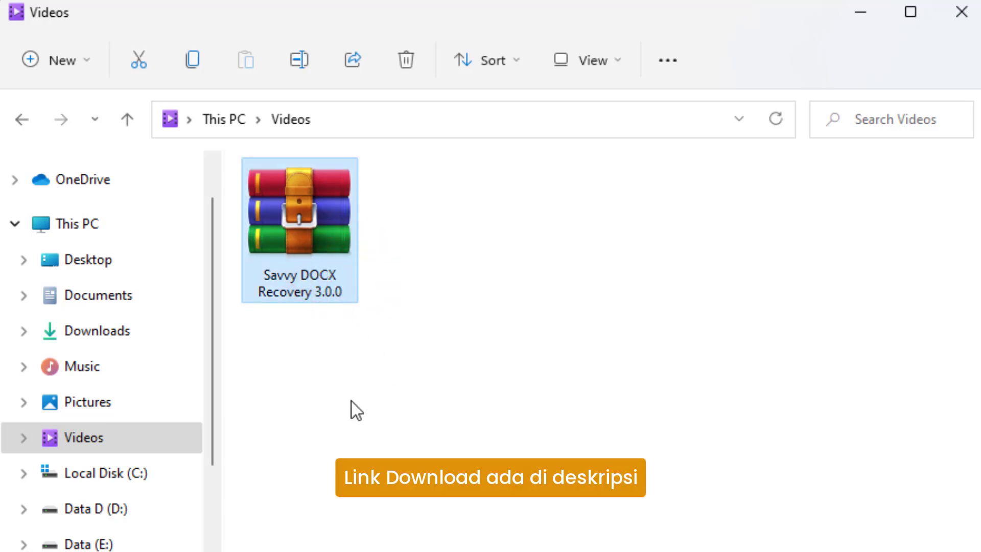
pyautogui.rightClick(327, 230)
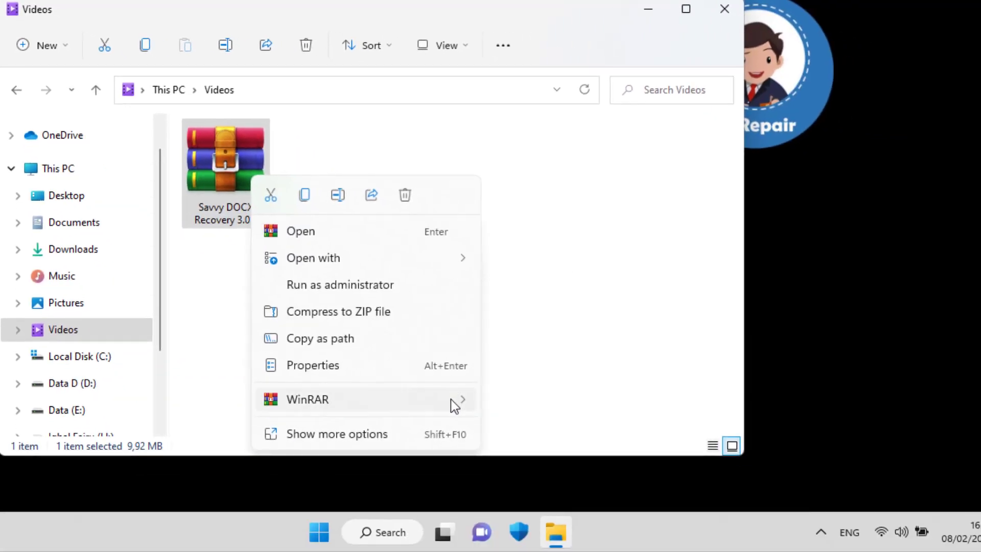
pyautogui.click(452, 402)
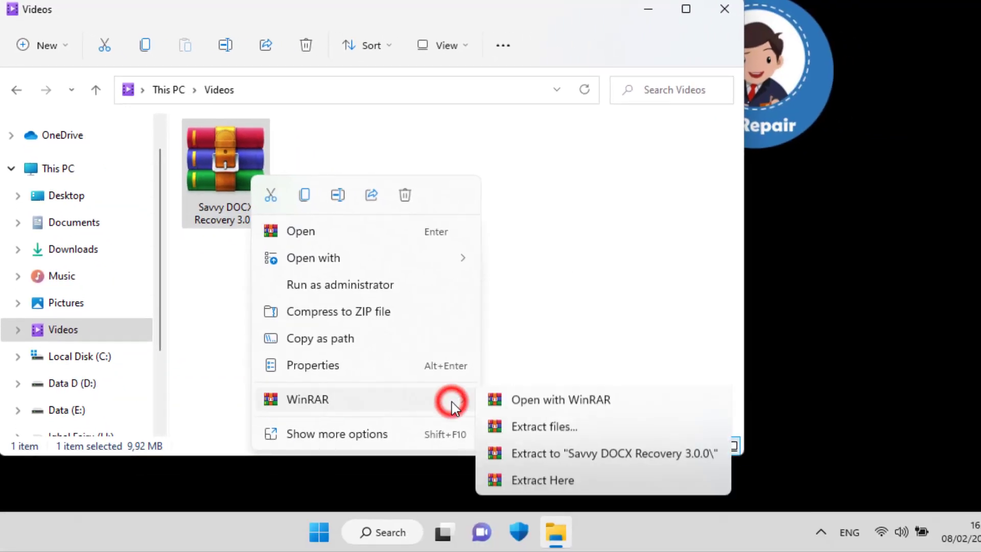
pyautogui.click(531, 432)
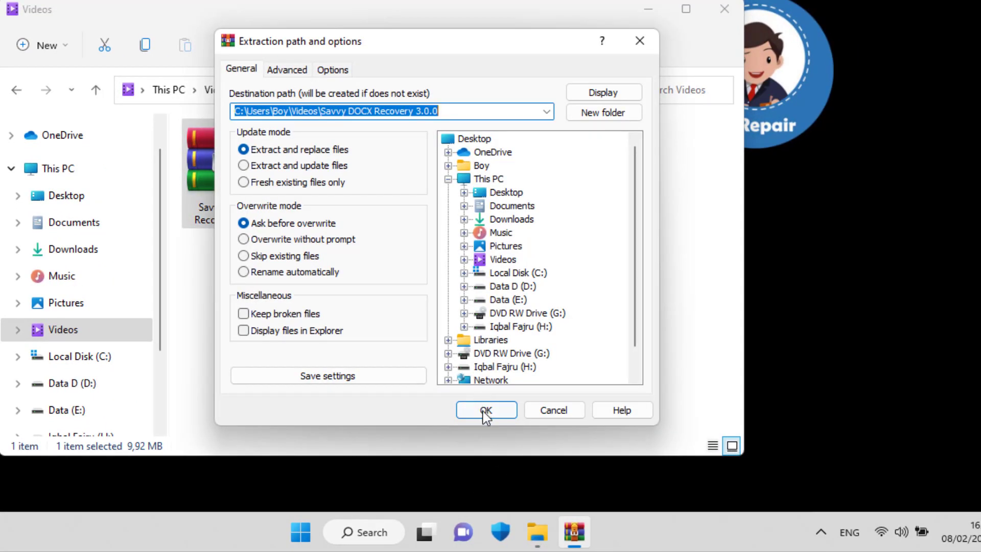
pyautogui.click(486, 411)
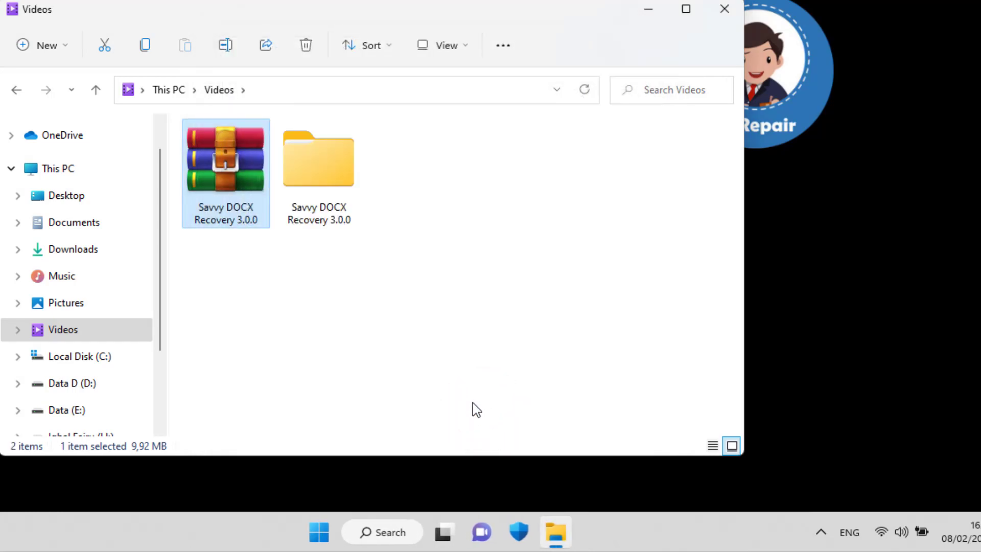
pyautogui.doubleClick(332, 179)
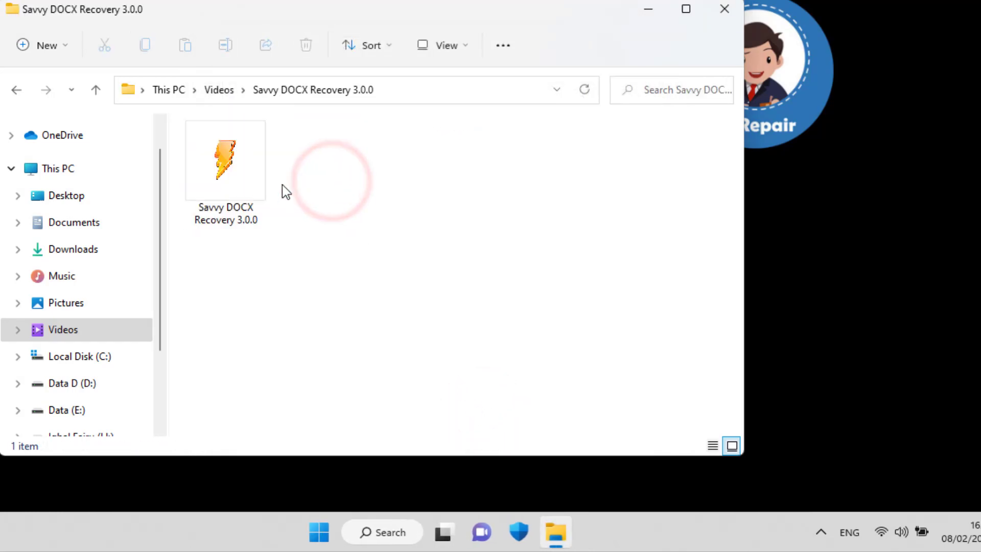
pyautogui.doubleClick(244, 174)
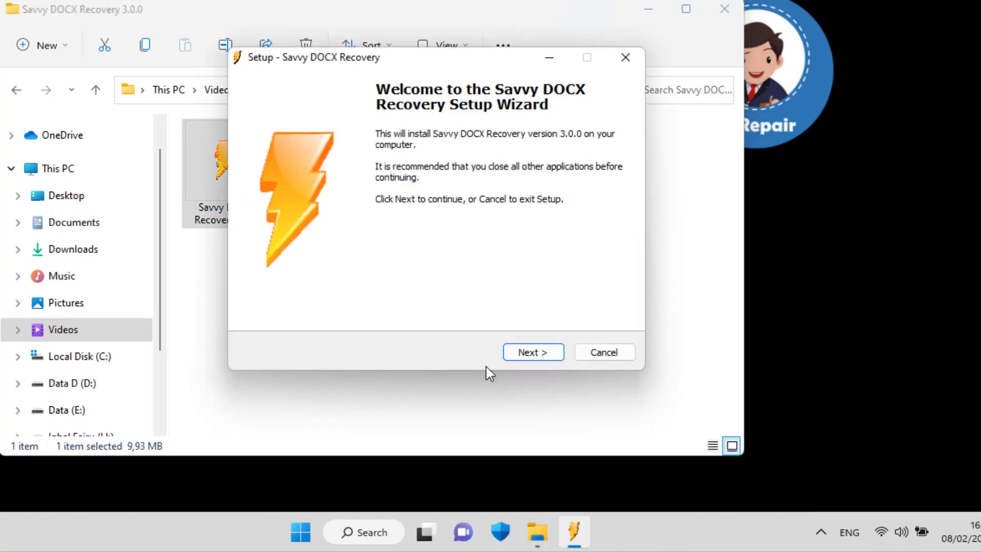
# - Accept the Savvy DOCX Recovery license and keep the default install location and Start Menu folder
pyautogui.click(540, 357)
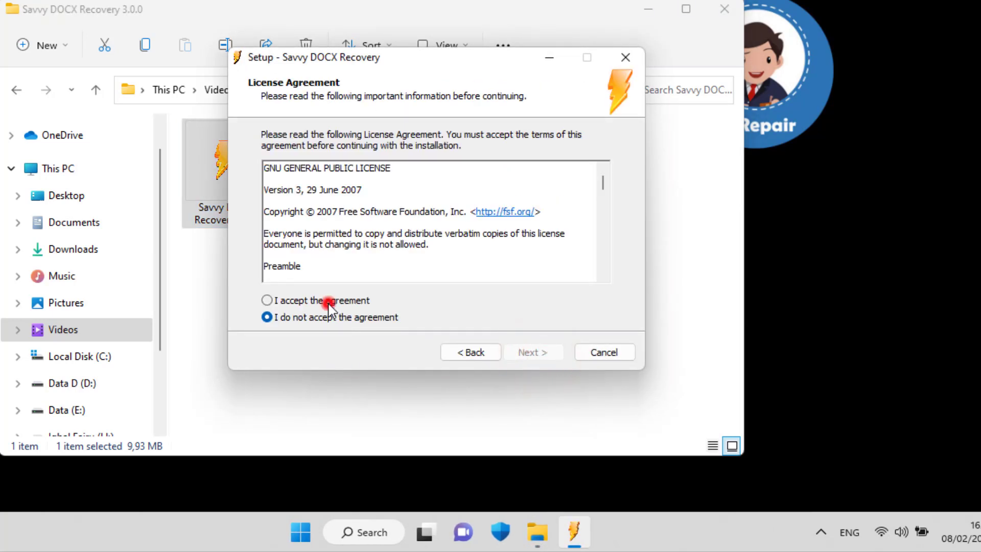
pyautogui.click(327, 301)
pyautogui.click(524, 351)
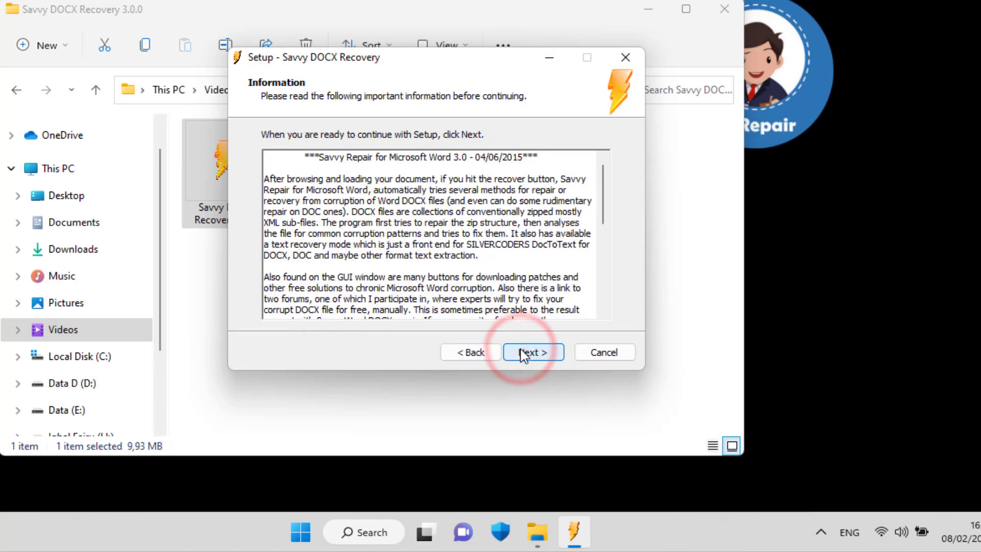
pyautogui.click(523, 353)
pyautogui.click(523, 352)
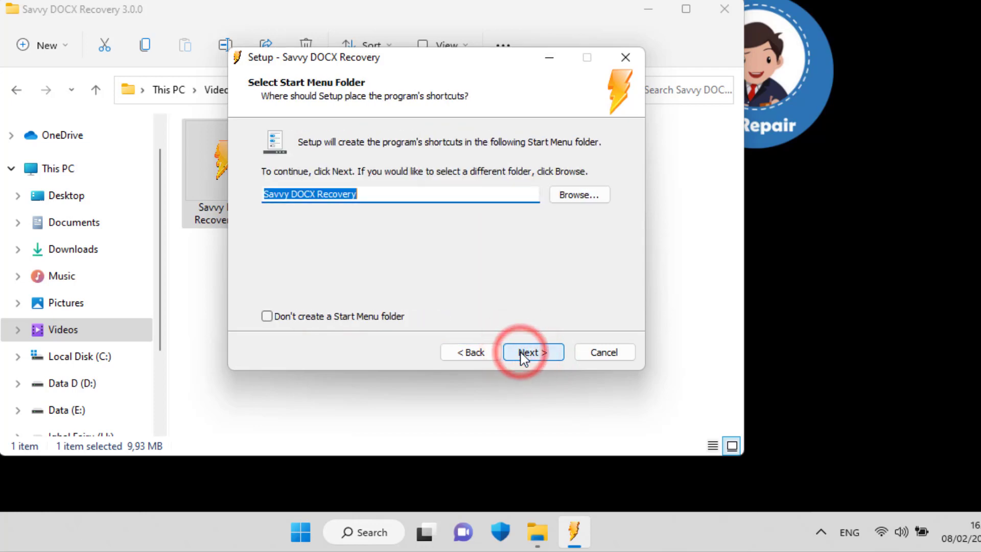
pyautogui.click(522, 353)
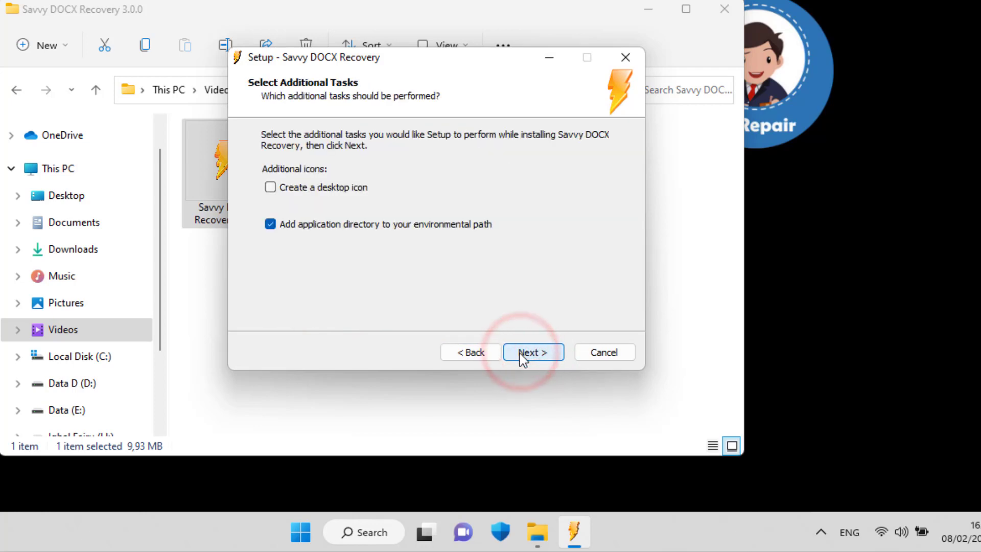
# - Add a desktop icon, complete the installation, and close File Explorer
pyautogui.click(295, 188)
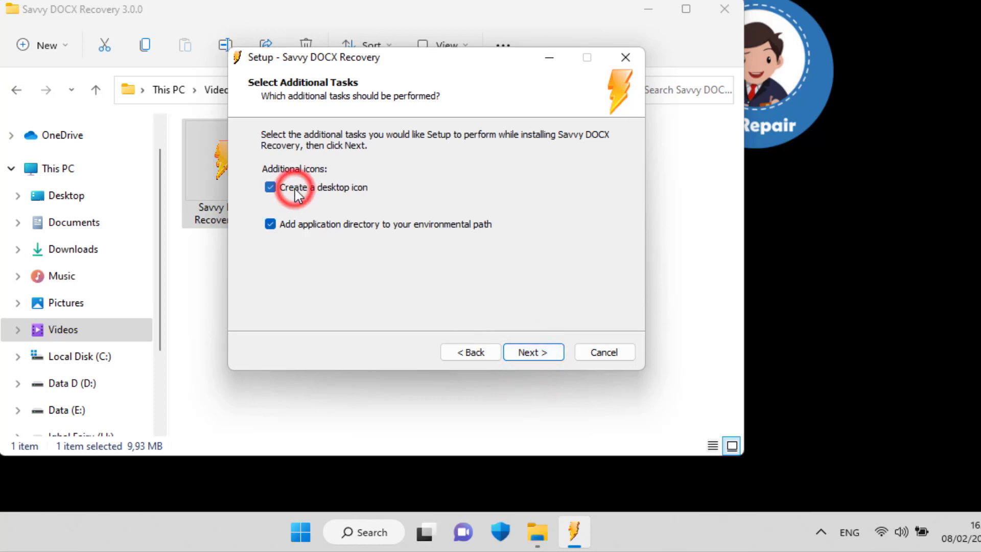
pyautogui.click(526, 352)
pyautogui.click(526, 353)
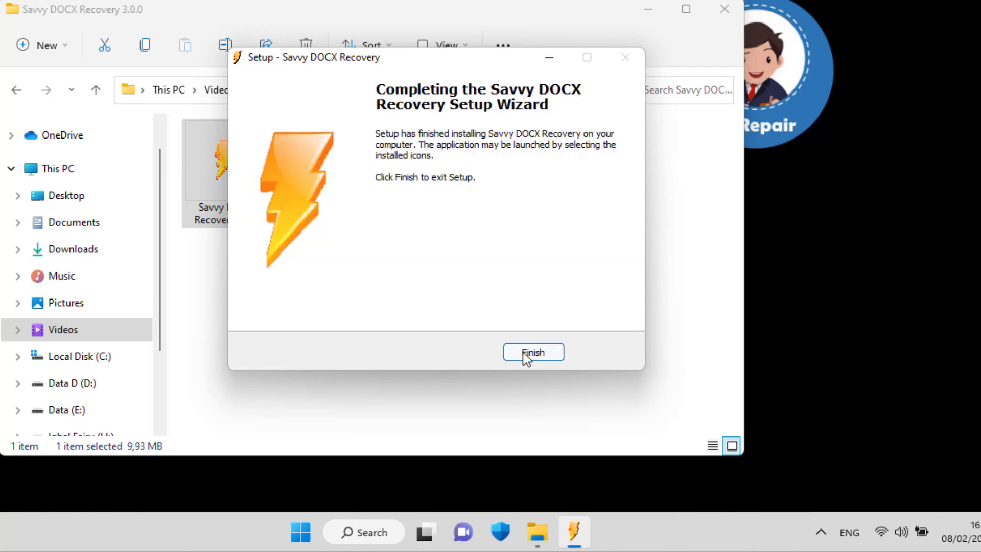
pyautogui.click(548, 358)
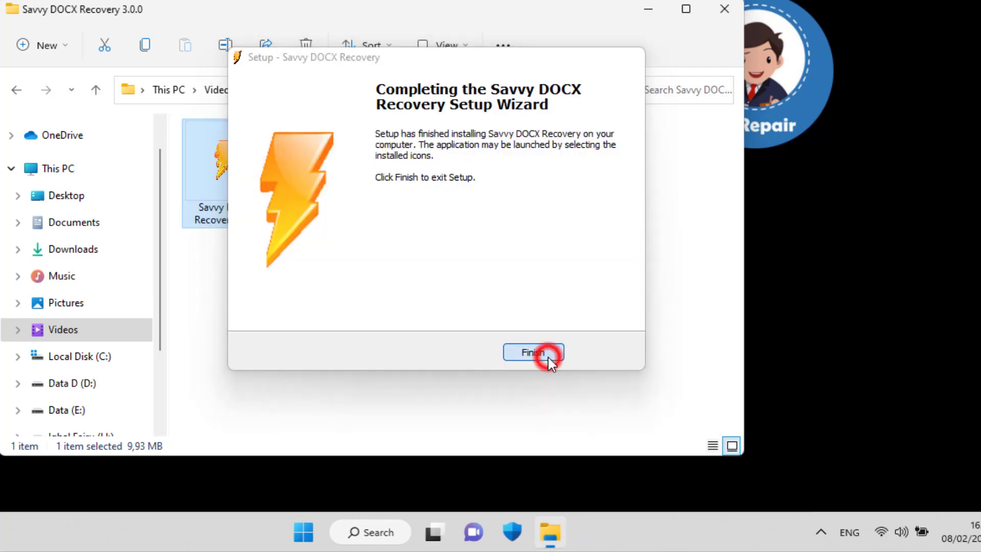
pyautogui.click(669, 80)
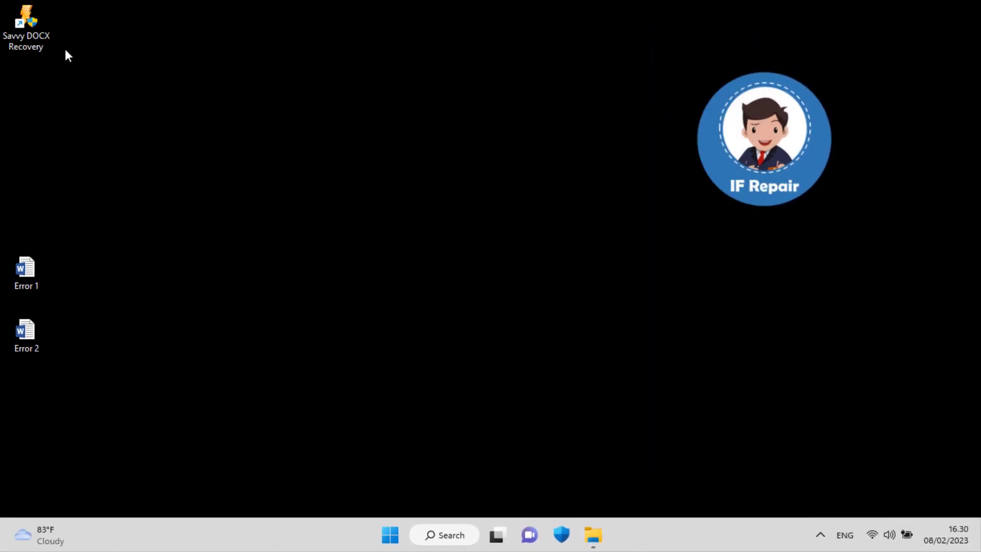
# - Launch Savvy DOCX Recovery and load Error 1.docx from the Desktop
pyautogui.doubleClick(41, 33)
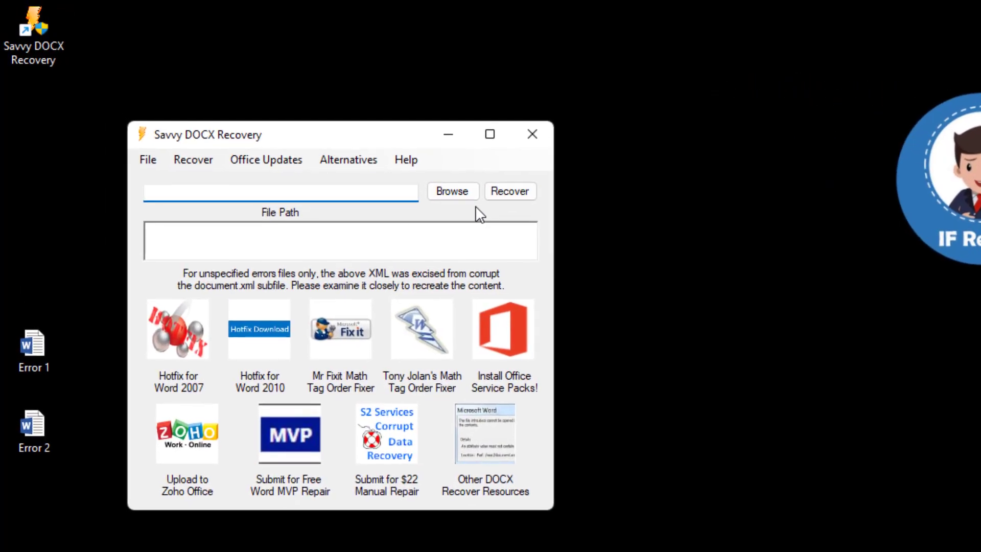
pyautogui.click(357, 152)
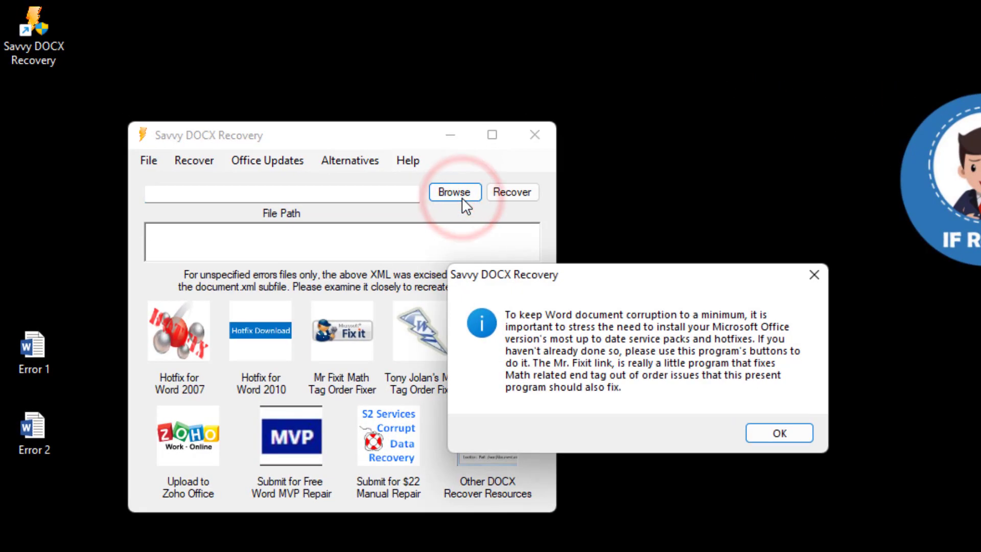
pyautogui.click(792, 441)
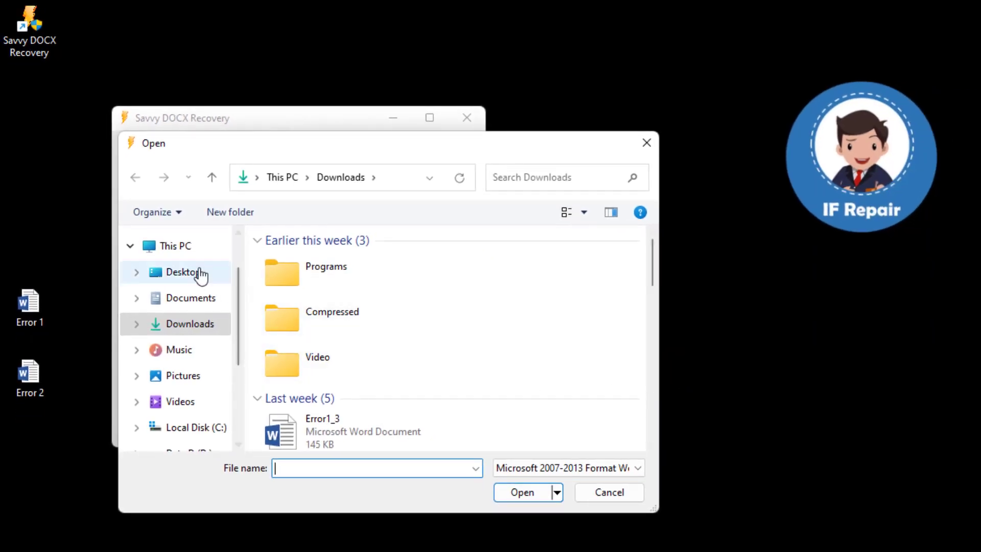
pyautogui.click(192, 272)
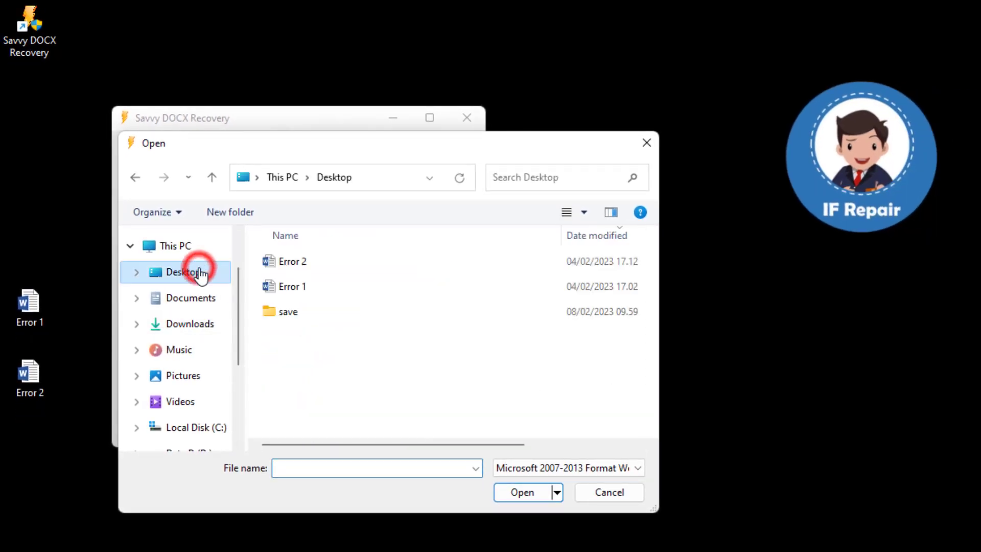
pyautogui.click(327, 289)
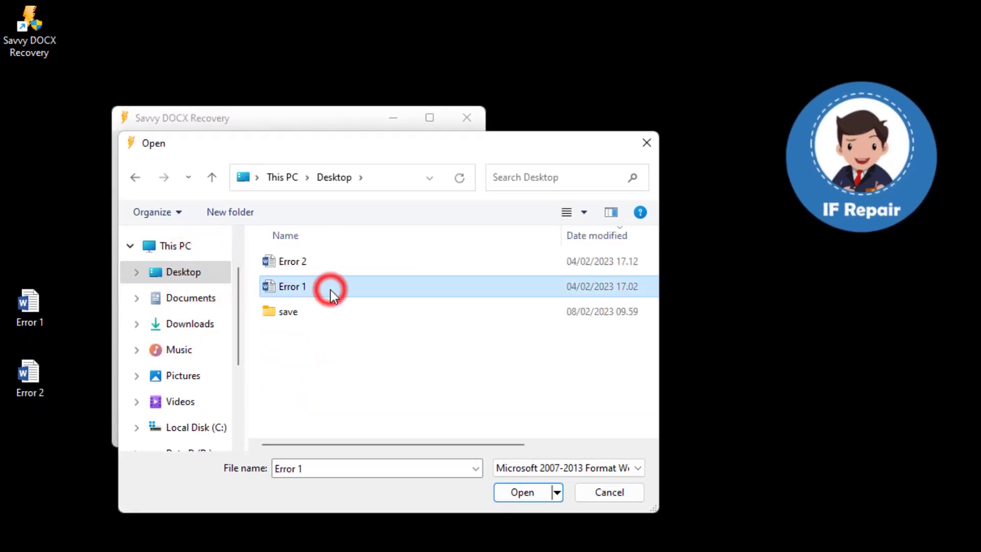
pyautogui.click(528, 493)
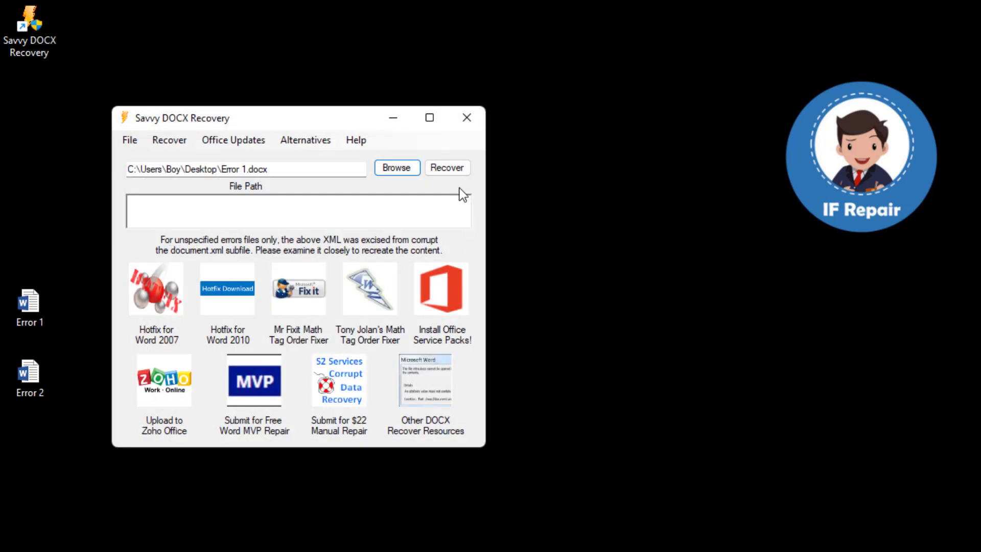
# - Run recovery on Error 1.docx, acknowledge the failure, and decline salvaging only the text
pyautogui.click(458, 176)
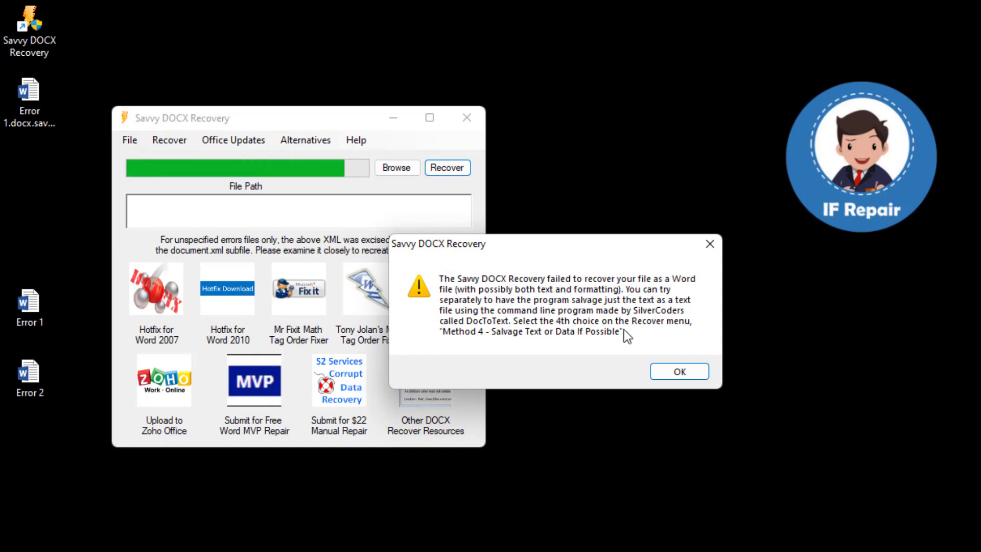
pyautogui.click(688, 372)
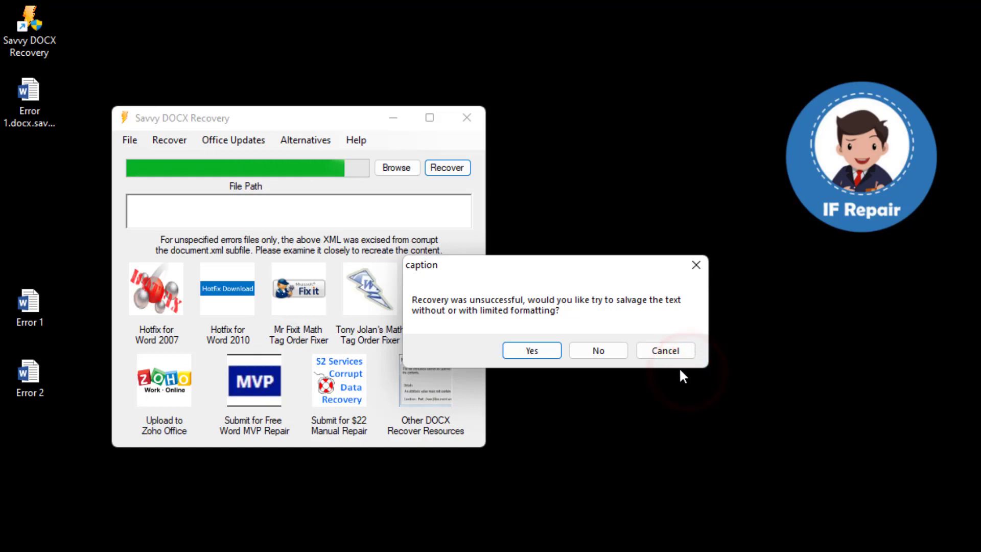
pyautogui.click(608, 348)
pyautogui.click(570, 342)
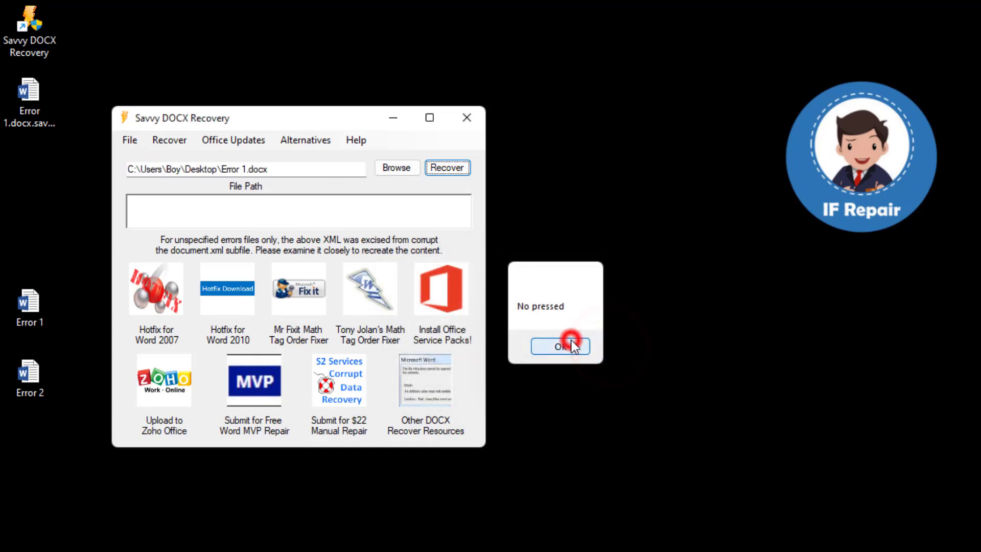
# - Open Error 1.docx.savvy_fix in Word, view the error details, and decline recovering its contents
pyautogui.click(35, 113)
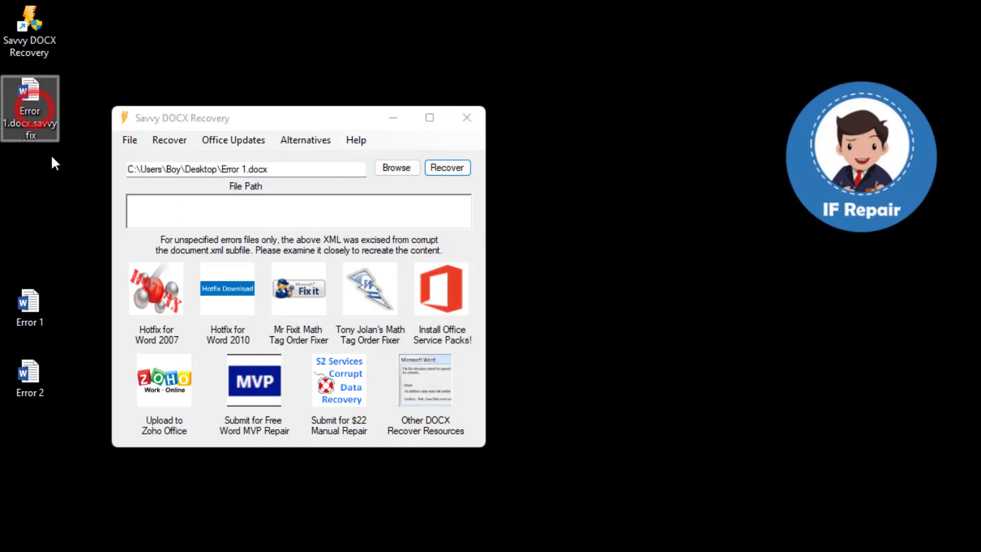
pyautogui.doubleClick(37, 111)
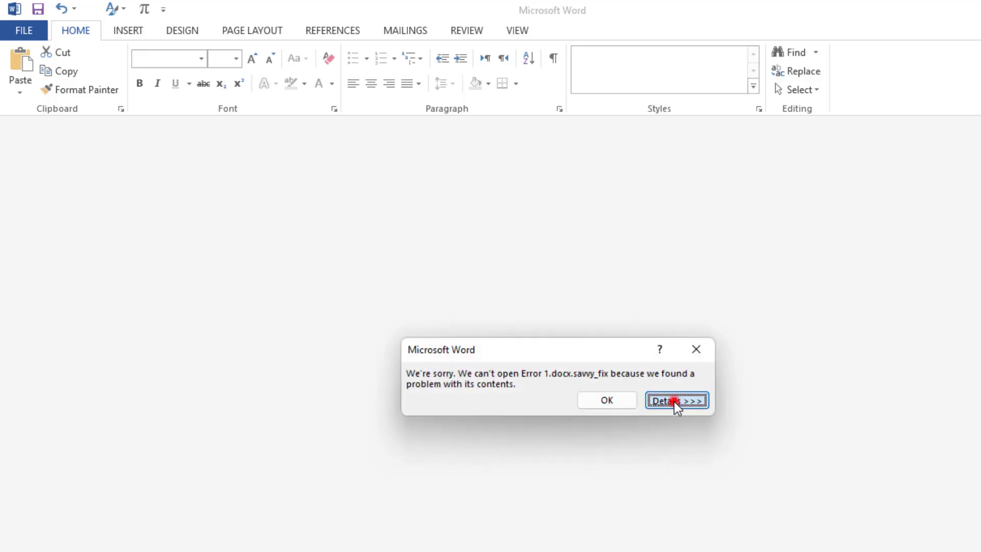
pyautogui.click(674, 402)
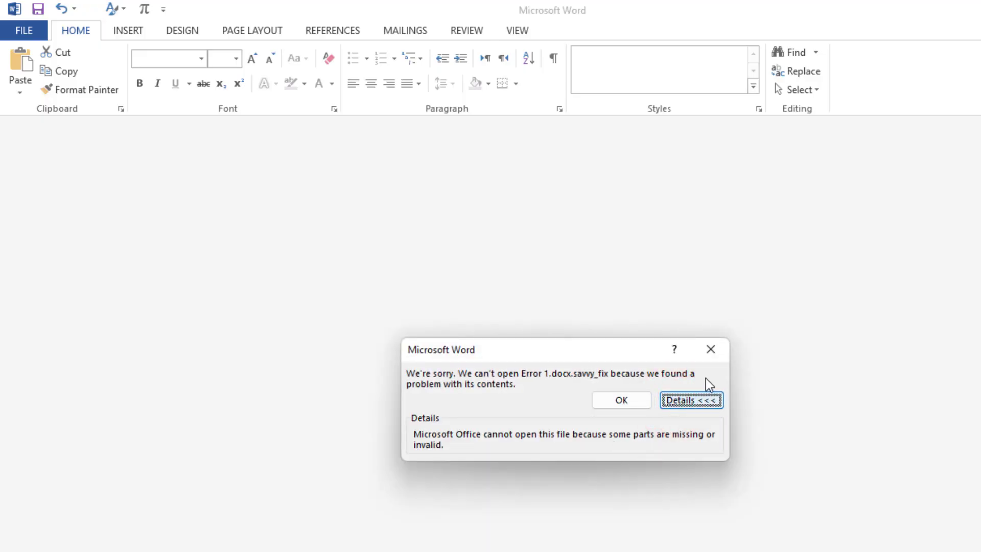
pyautogui.click(717, 351)
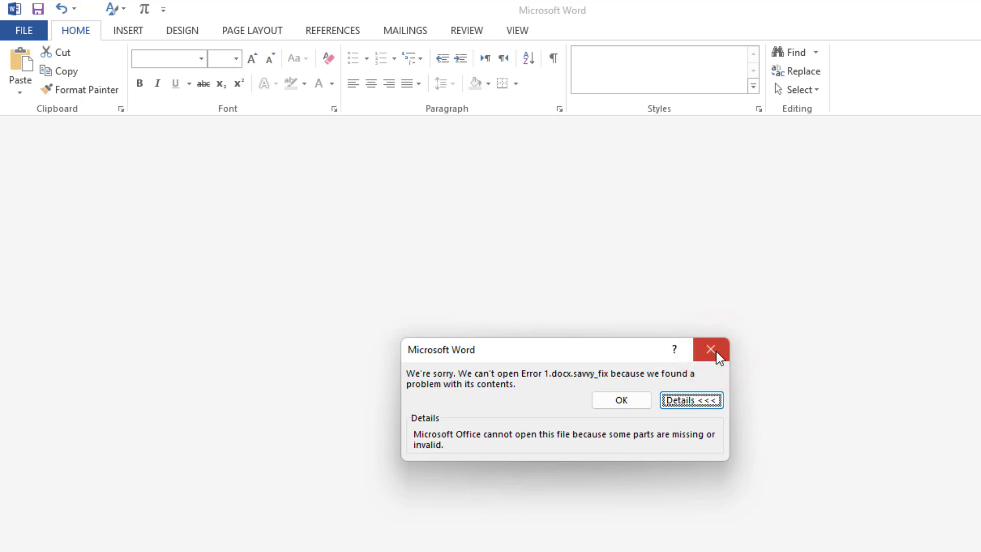
pyautogui.click(534, 297)
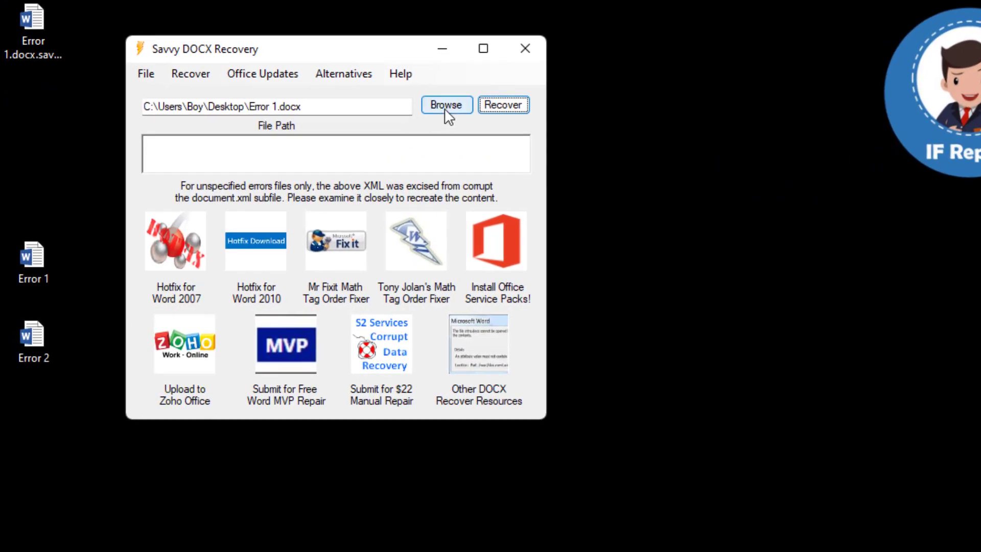
# - Load Error 2.docx from the Desktop into Savvy DOCX Recovery and run Recover
pyautogui.click(446, 105)
pyautogui.click(373, 236)
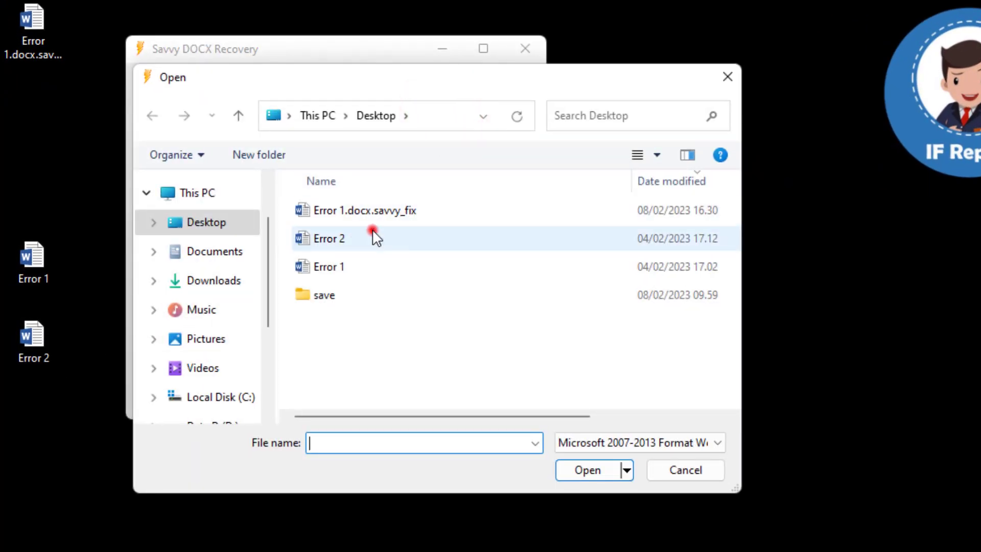
pyautogui.click(568, 471)
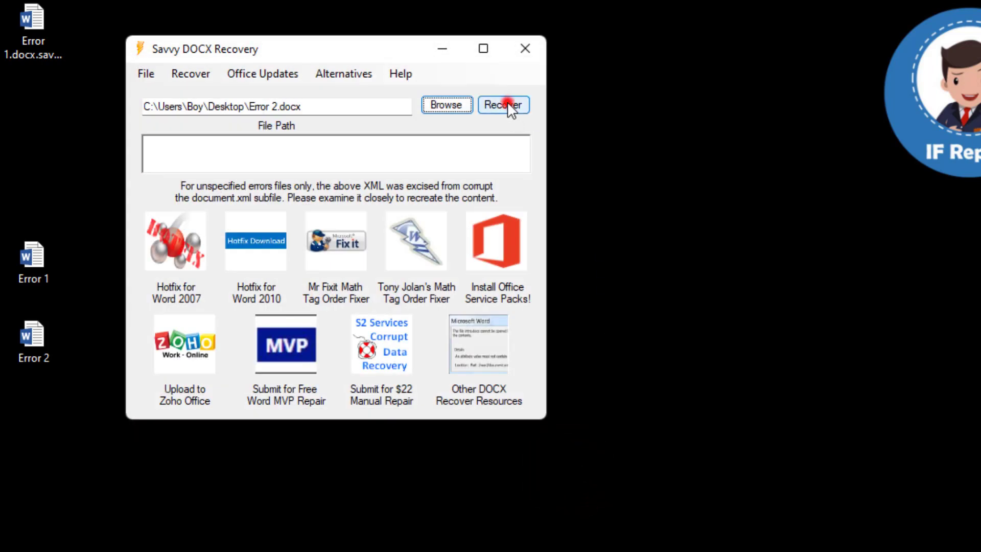
pyautogui.click(508, 105)
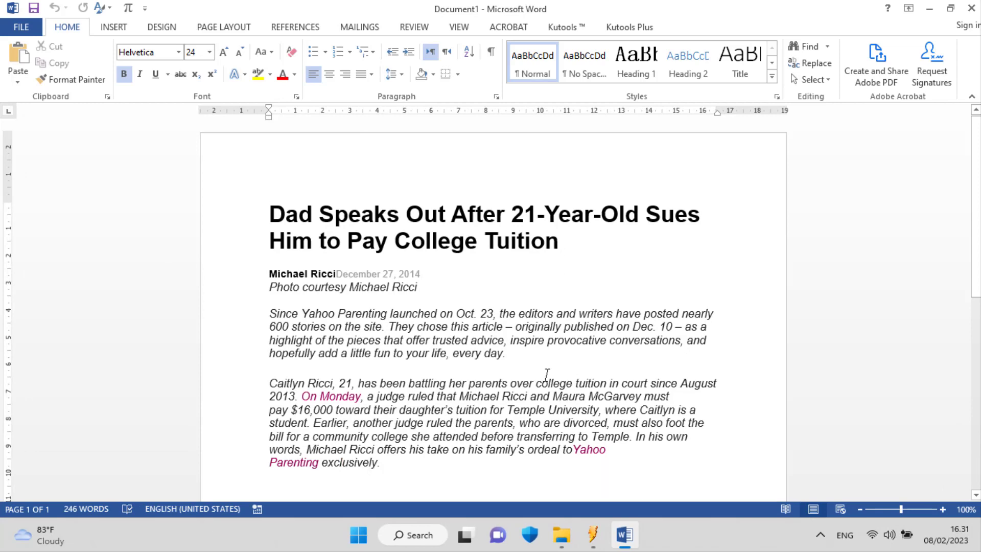
# - Scroll through the recovered tuition article and table in Document1, then close Word
pyautogui.scroll(-3, 547, 374)
pyautogui.scroll(-3, 547, 377)
pyautogui.scroll(-2, 548, 381)
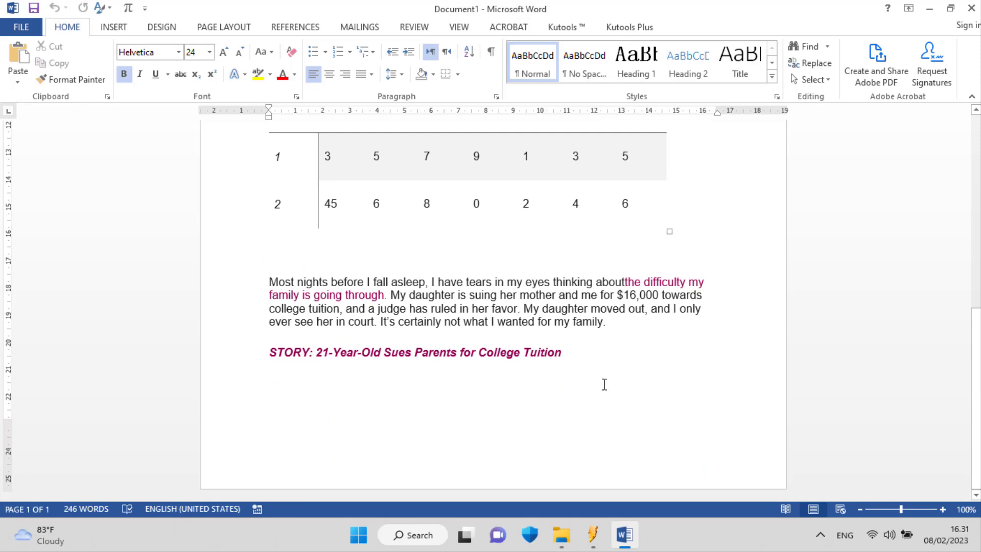
pyautogui.click(597, 364)
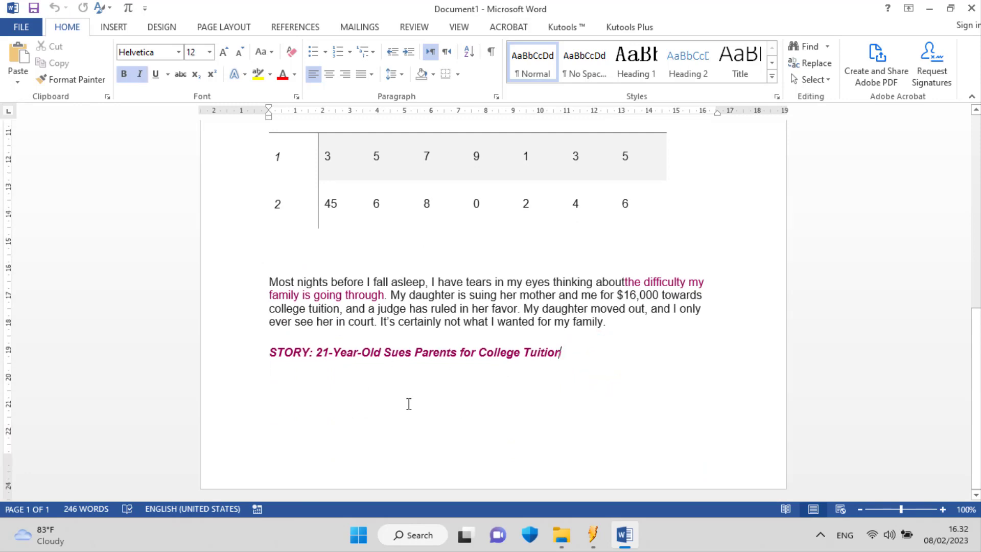
pyautogui.scroll(5, 408, 404)
pyautogui.scroll(5, 409, 404)
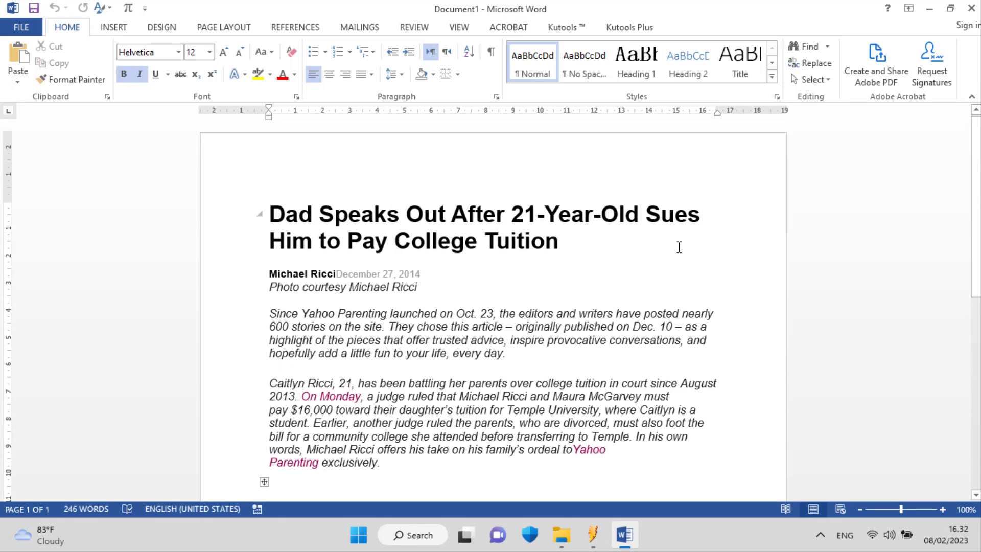
pyautogui.scroll(-3, 705, 355)
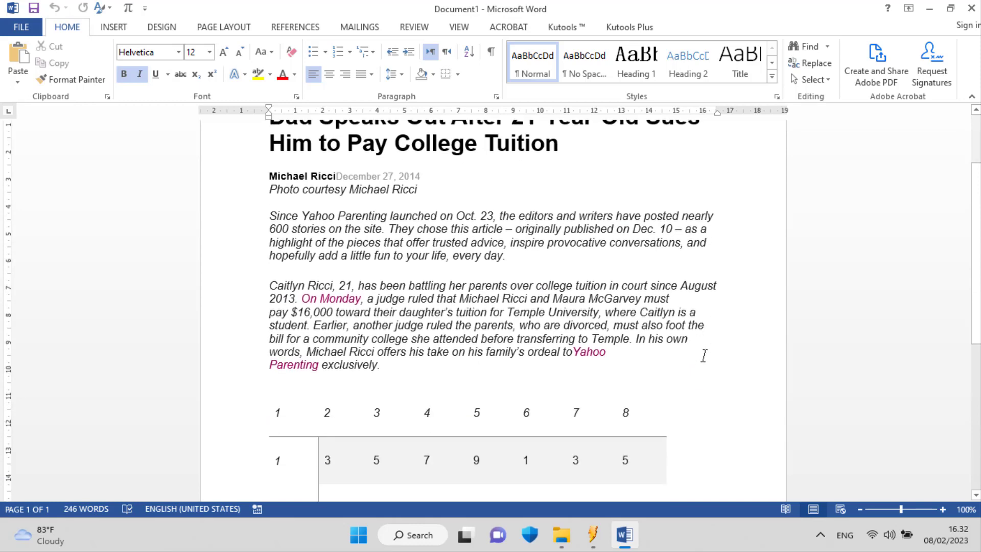
pyautogui.scroll(-7, 705, 355)
pyautogui.scroll(2, 705, 356)
pyautogui.scroll(-1, 703, 356)
pyautogui.scroll(8, 704, 356)
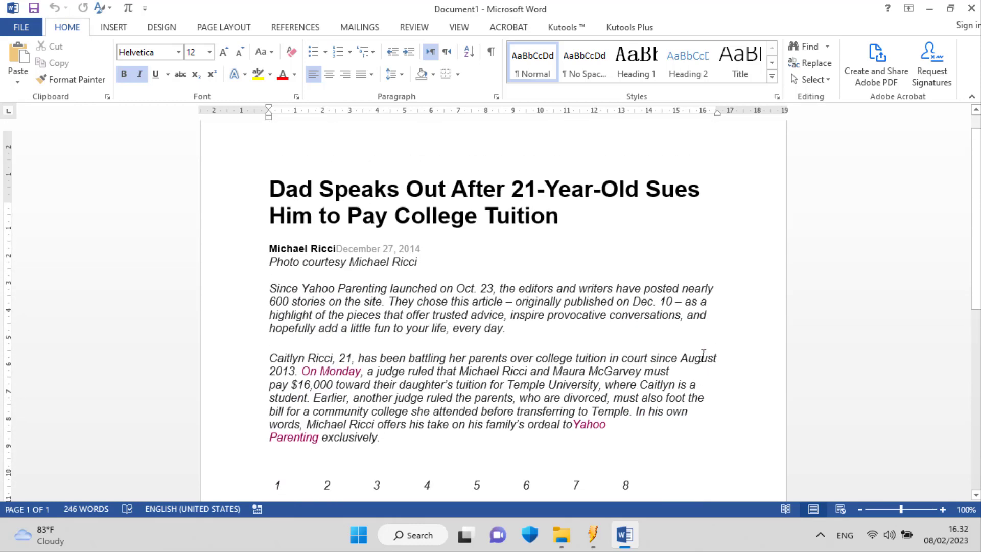
pyautogui.scroll(-1, 703, 355)
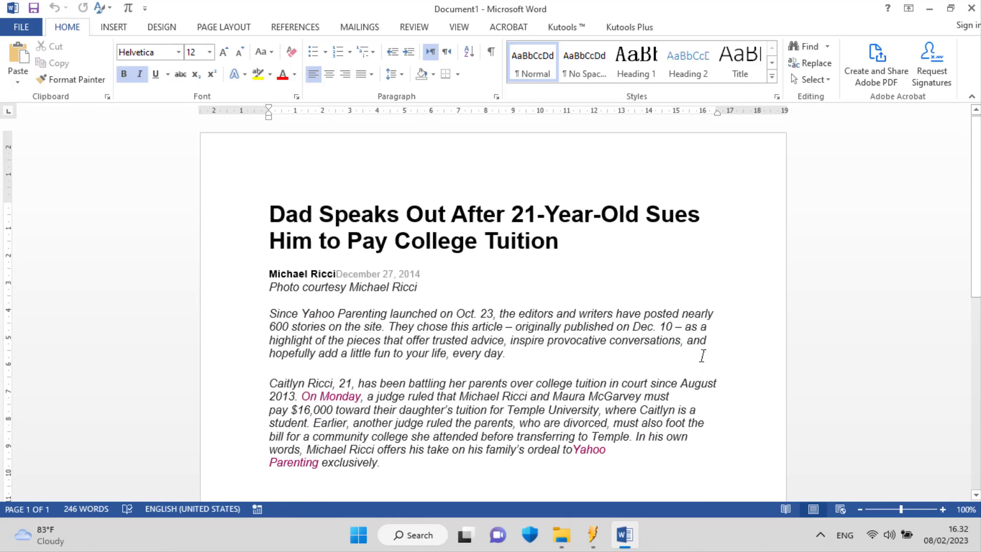
pyautogui.click(973, 9)
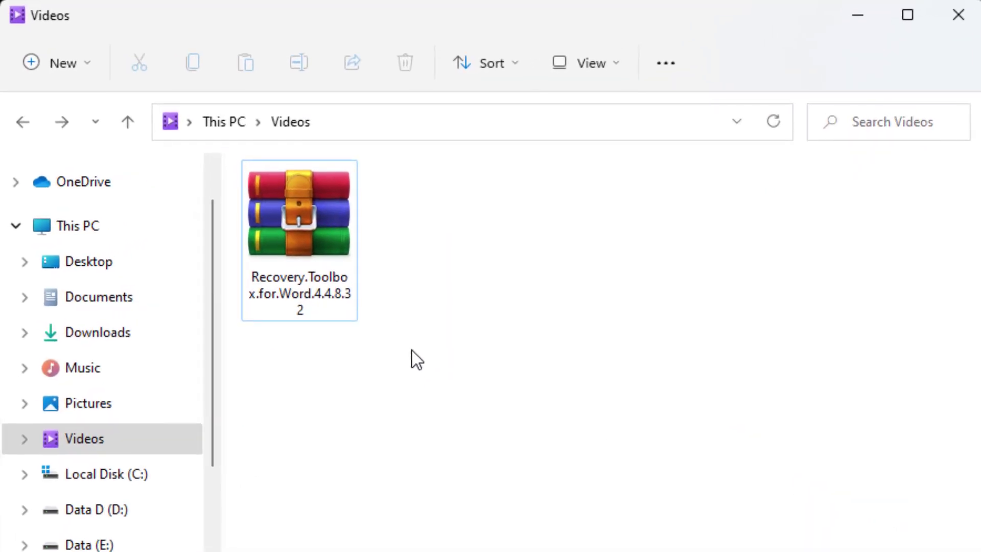
# - Extract the Recovery.Toolbox.for.Word.4.4.8.32 archive into Videos and open the extracted folder
pyautogui.click(311, 255)
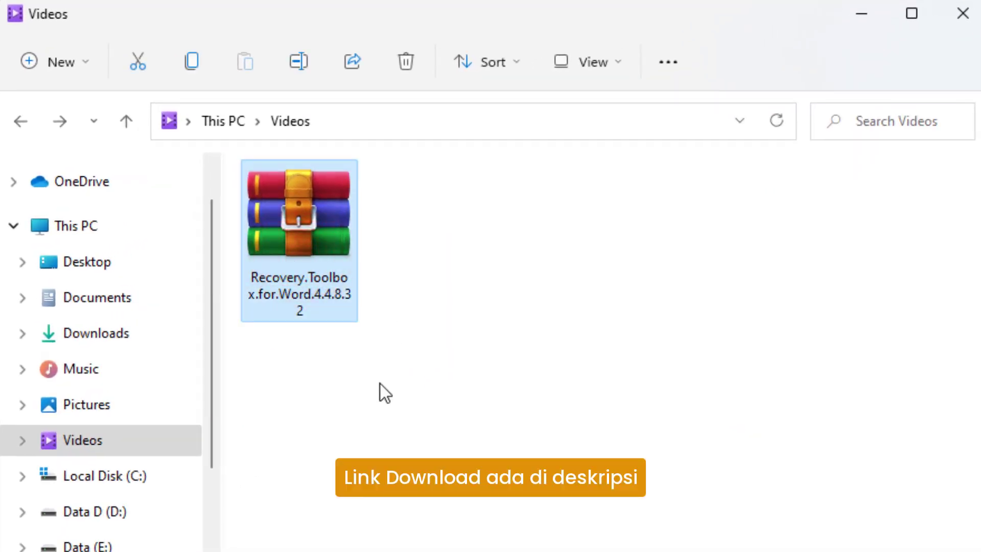
pyautogui.rightClick(317, 238)
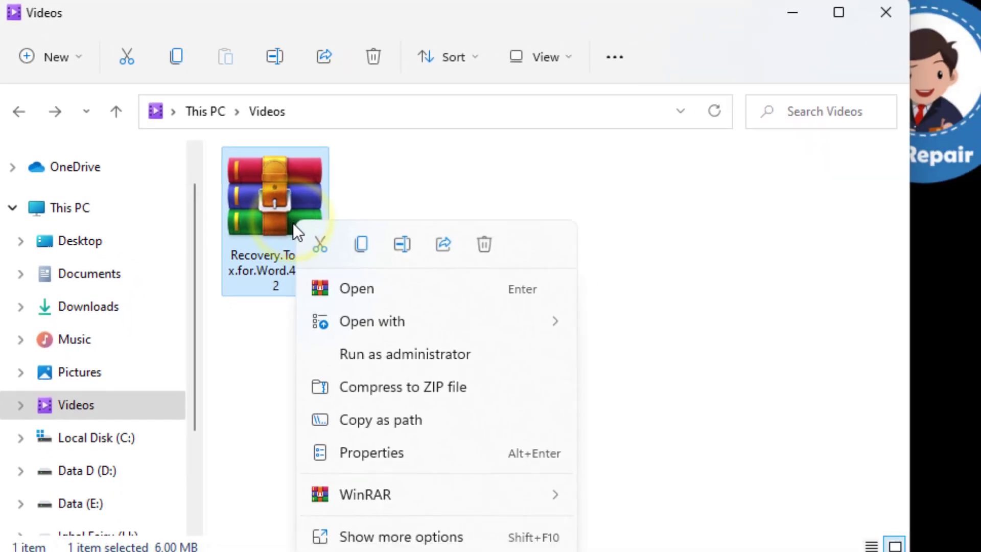
pyautogui.moveTo(297, 403)
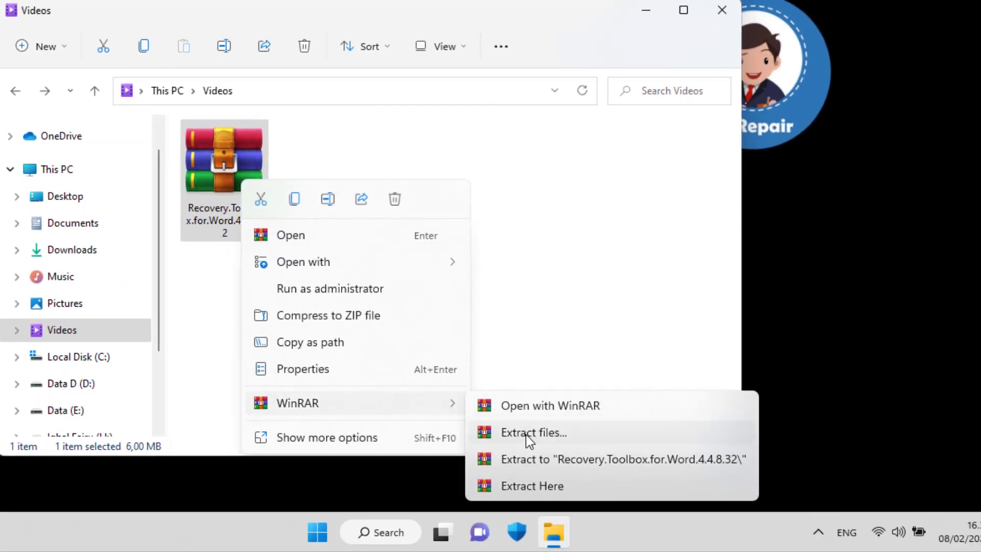
pyautogui.click(529, 435)
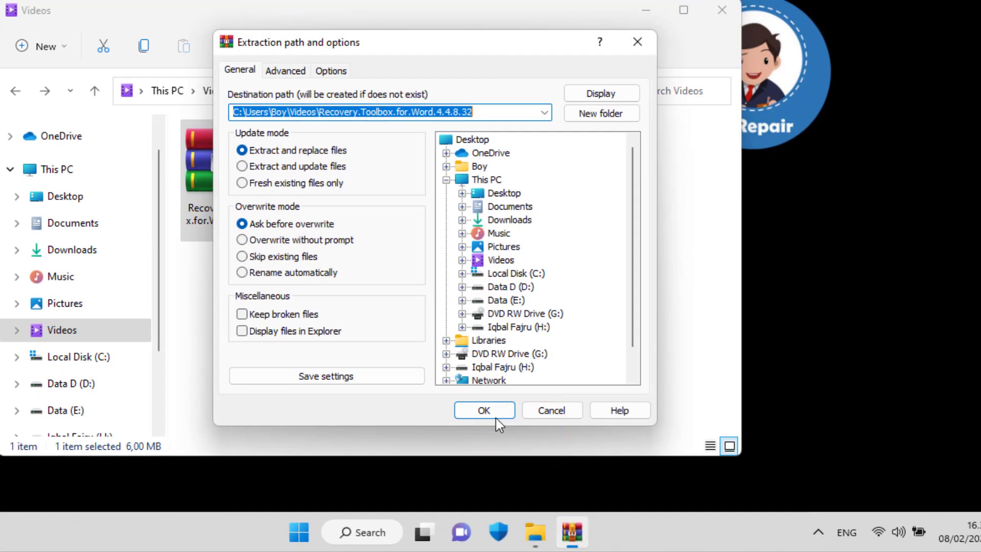
pyautogui.click(475, 410)
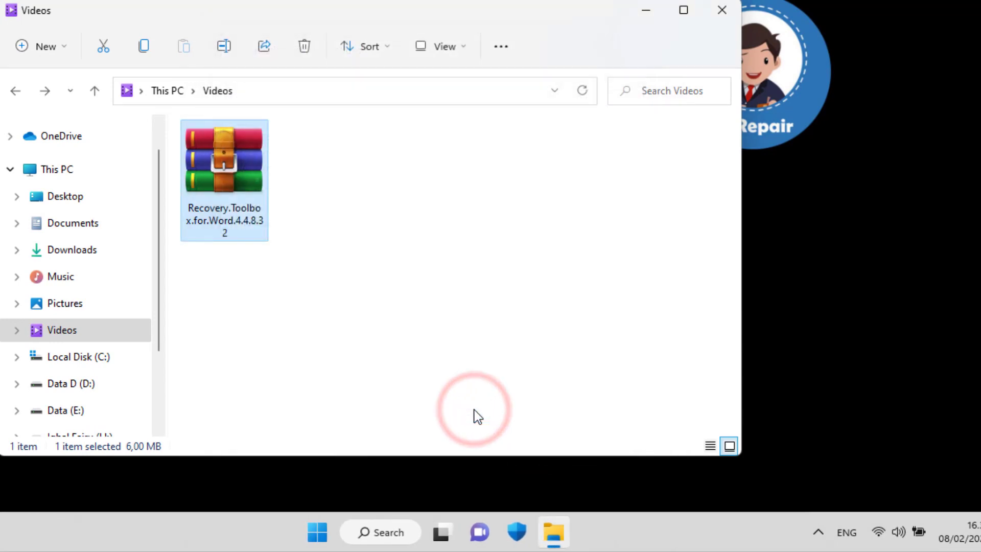
pyautogui.doubleClick(340, 186)
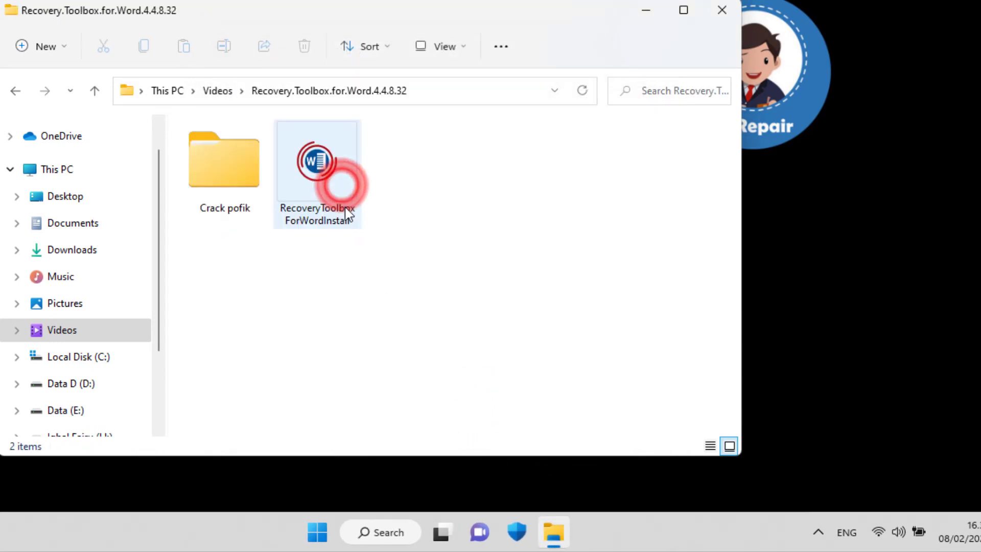
# - Install Recovery Toolbox for Word in English with a desktop icon, finishing without launching it
pyautogui.doubleClick(339, 194)
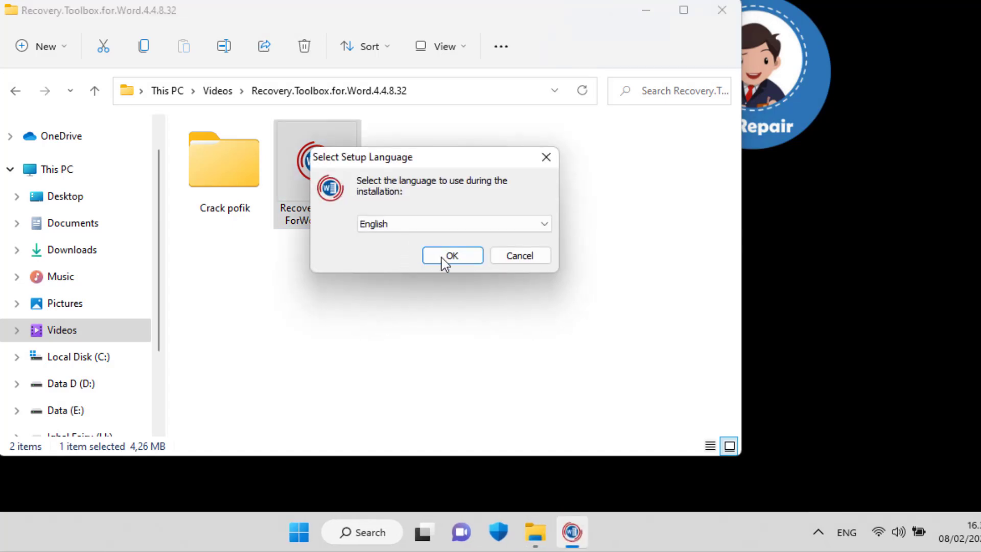
pyautogui.click(450, 257)
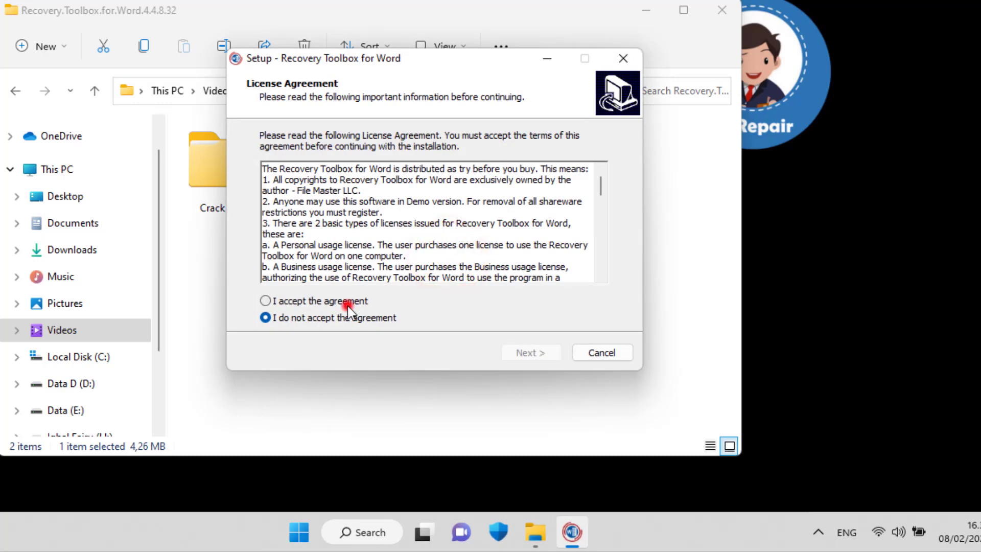
pyautogui.click(522, 352)
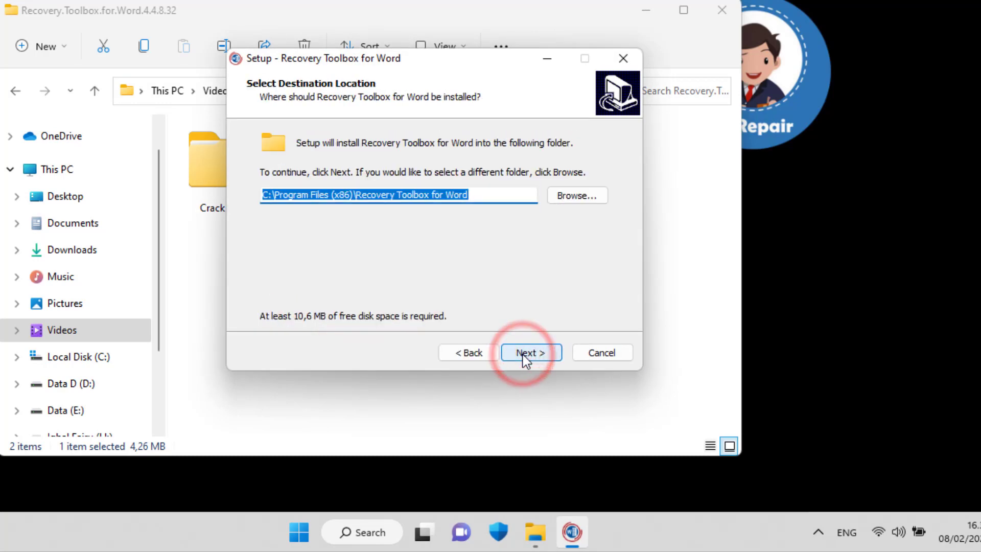
pyautogui.click(523, 354)
pyautogui.click(524, 354)
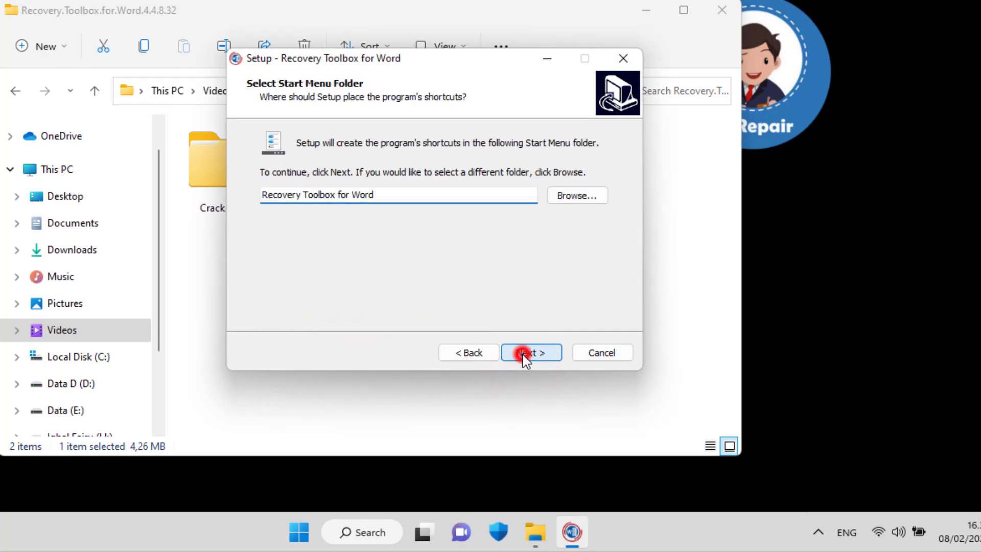
pyautogui.click(336, 192)
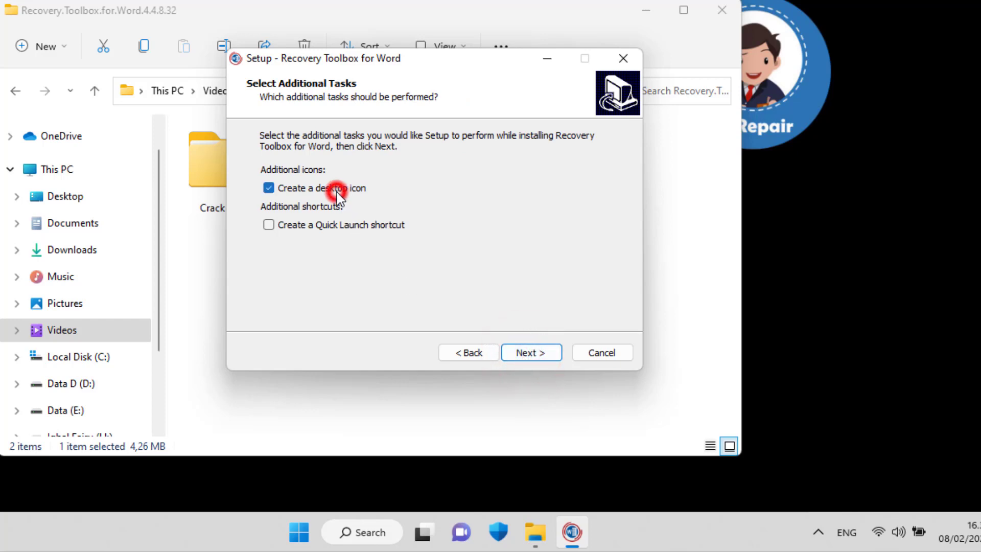
pyautogui.click(542, 358)
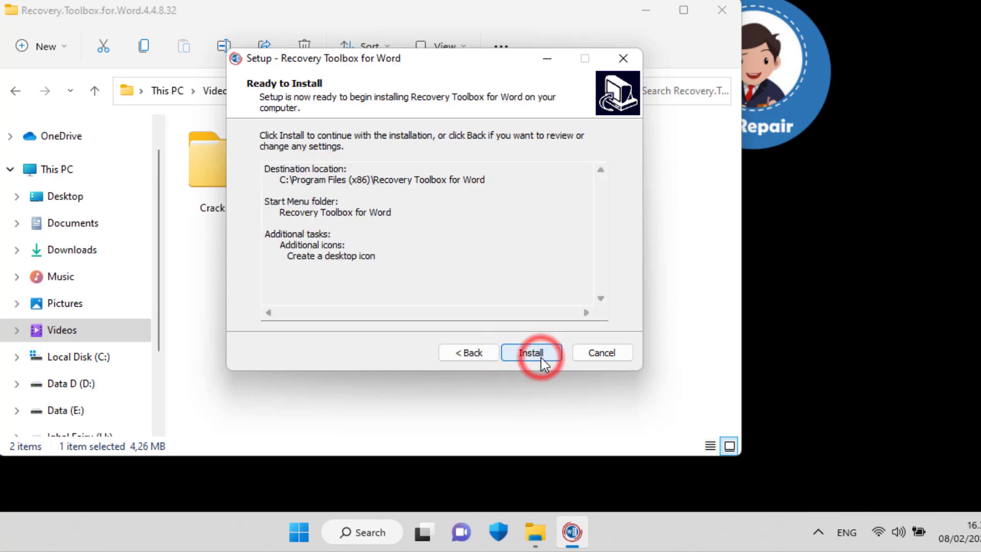
pyautogui.click(542, 357)
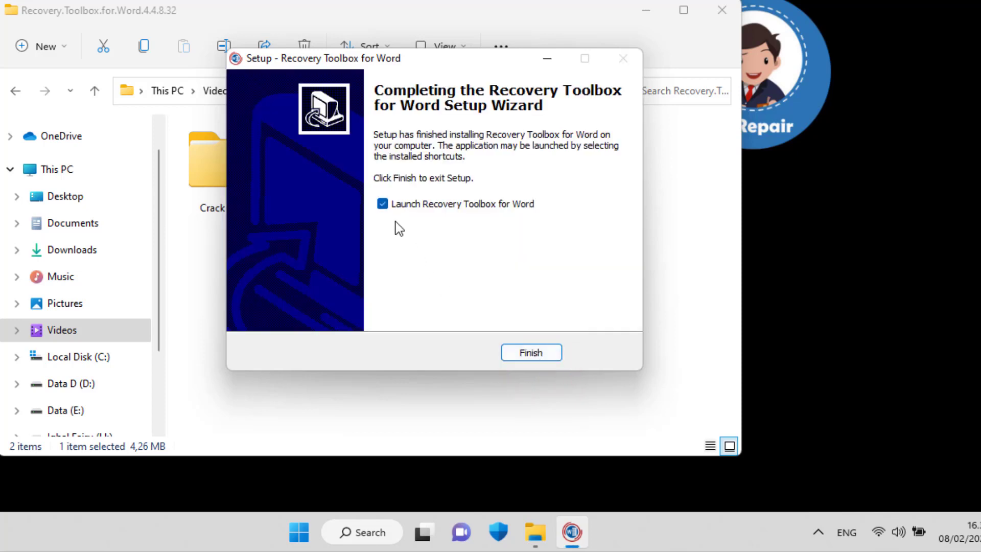
pyautogui.click(529, 354)
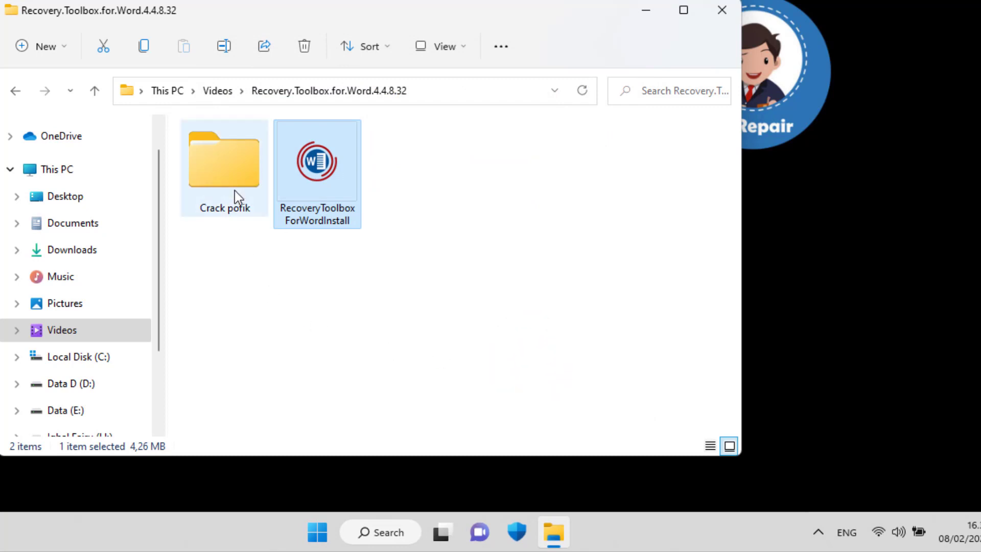
# - Copy the RecoveryToolboxForWord file from the Crack pofik folder
pyautogui.doubleClick(234, 189)
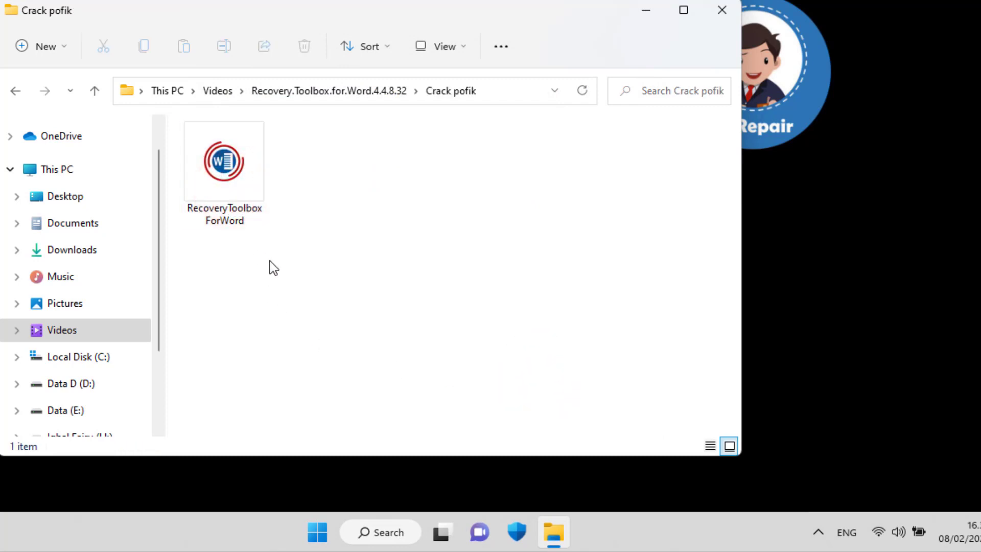
pyautogui.click(239, 189)
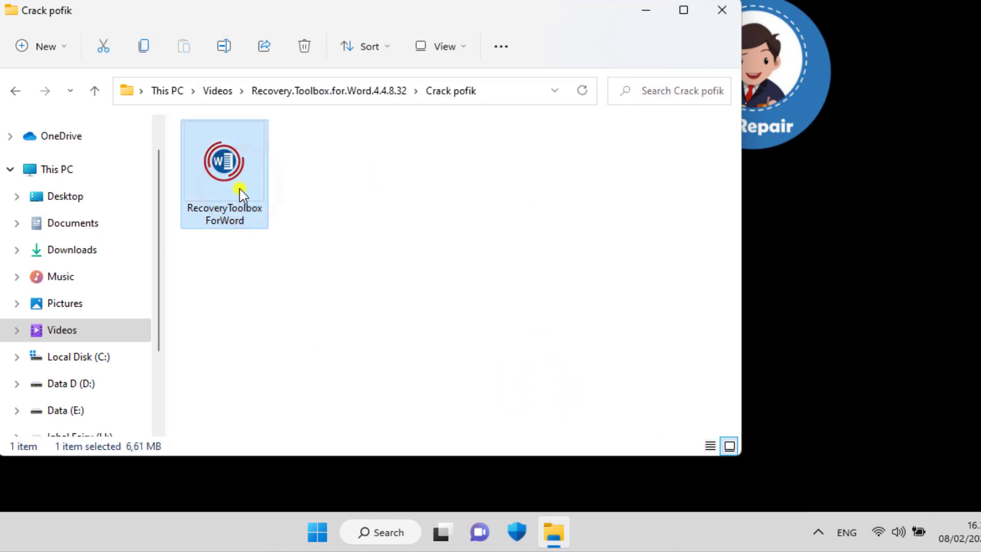
pyautogui.rightClick(240, 189)
pyautogui.click(299, 209)
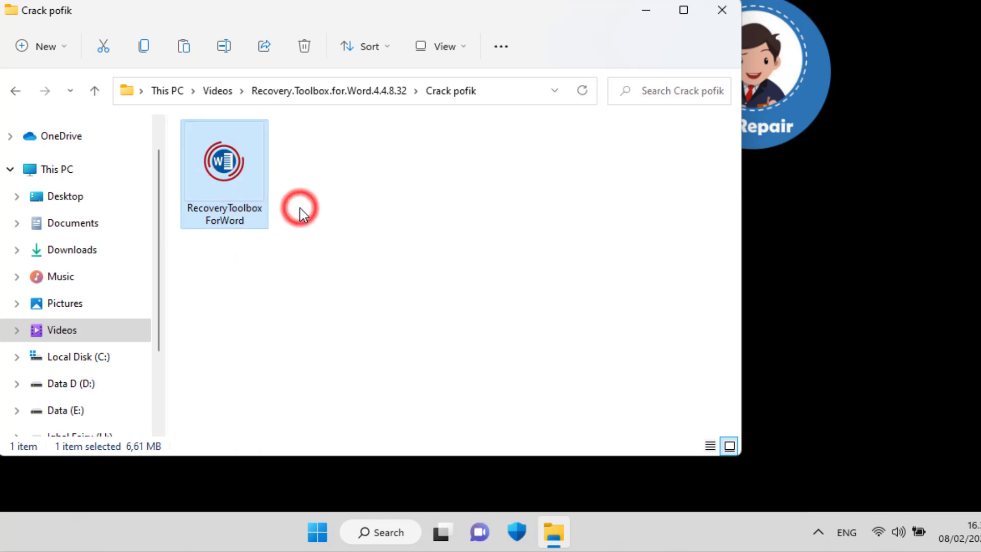
# - Navigate to C:\Program Files (x86)\Recovery Toolbox for Word, sorting folders newest first
pyautogui.click(118, 361)
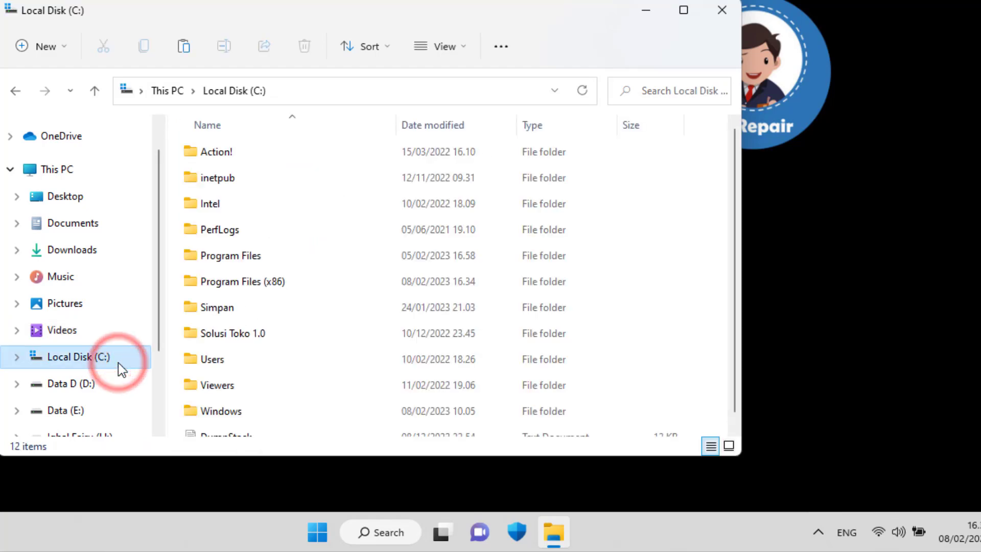
pyautogui.doubleClick(266, 289)
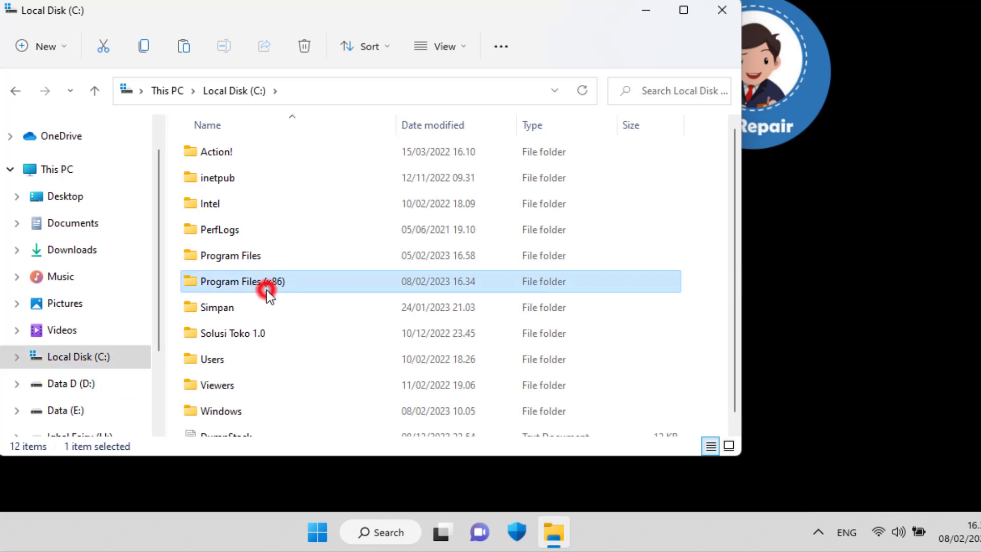
pyautogui.click(434, 126)
pyautogui.click(433, 128)
pyautogui.click(311, 153)
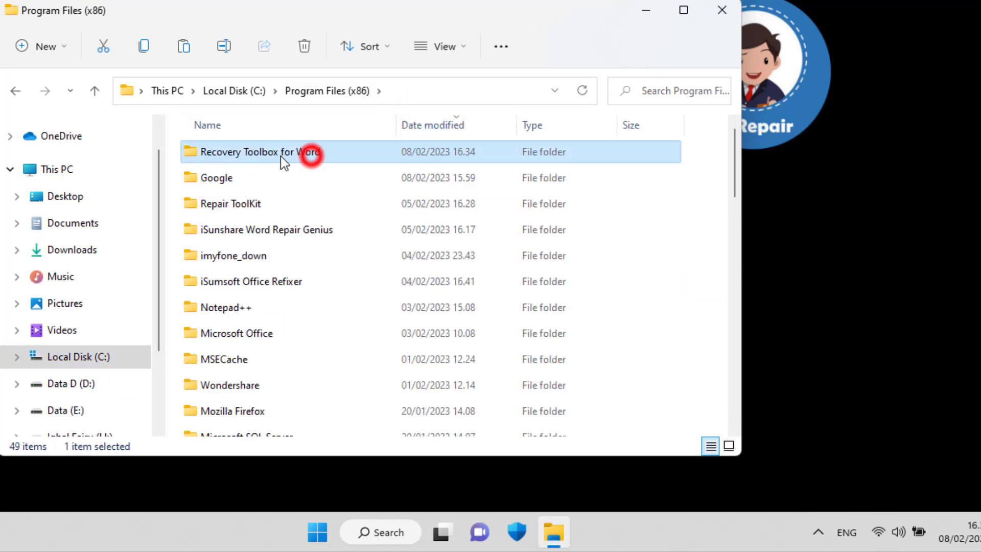
pyautogui.doubleClick(340, 161)
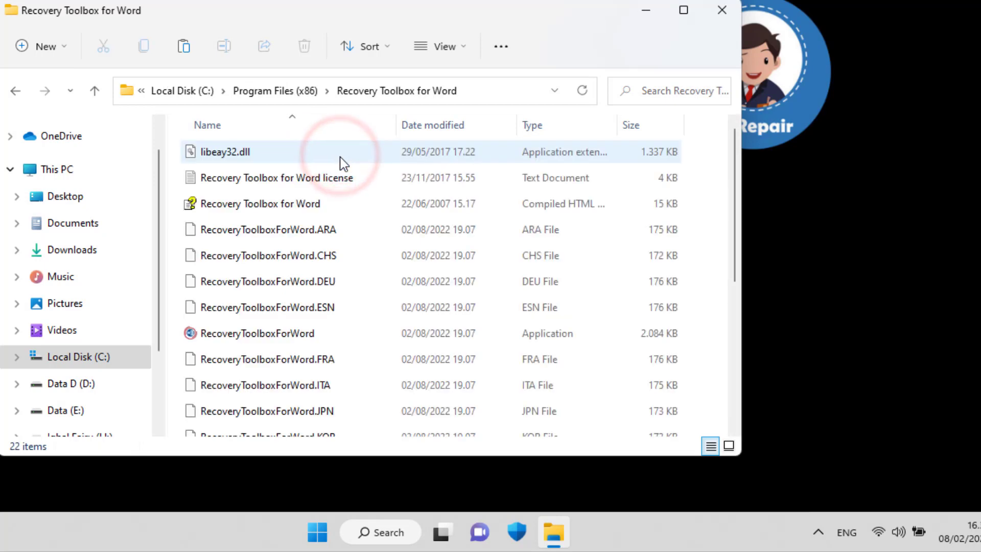
# - Paste the copy over RecoveryToolboxForWord.exe with administrator permission, then close File Explorer
pyautogui.rightClick(703, 192)
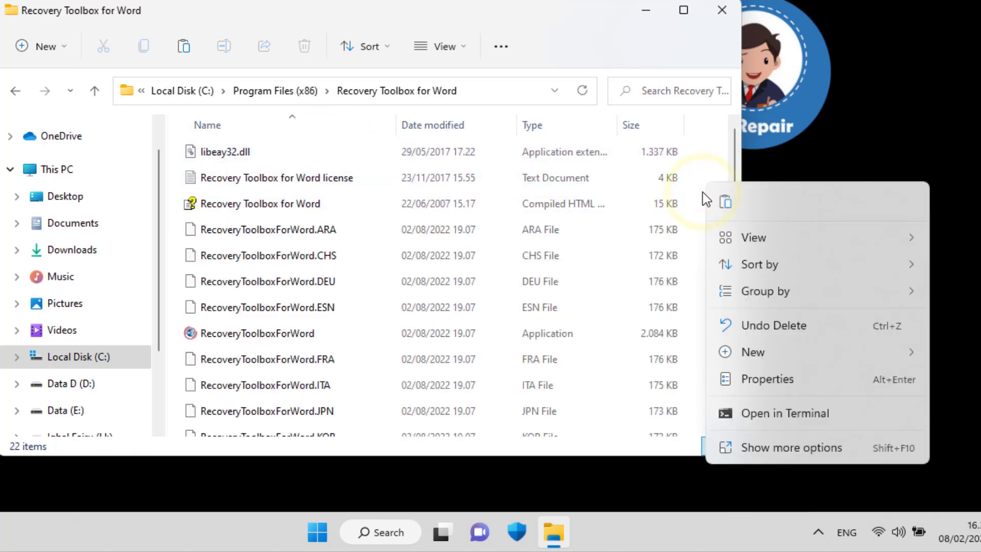
pyautogui.click(716, 204)
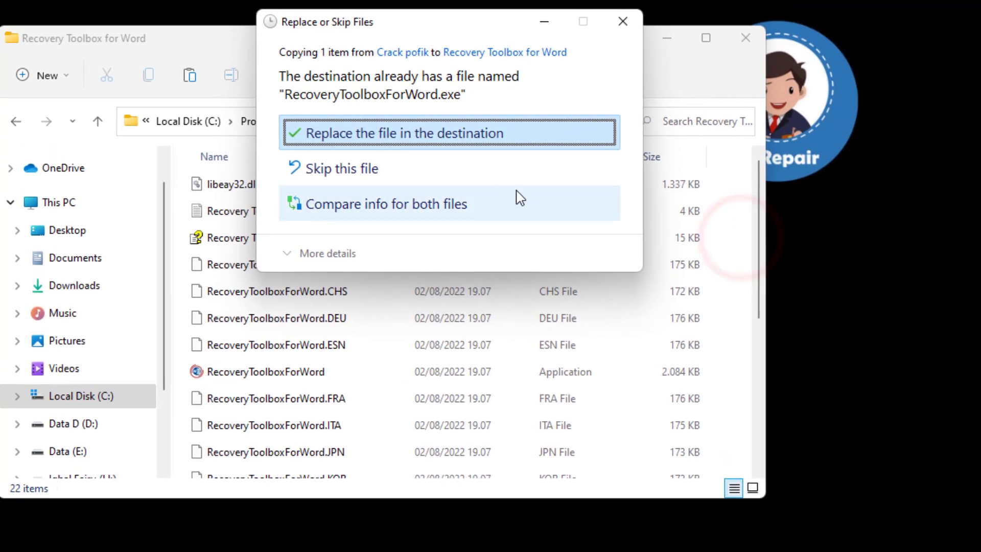
pyautogui.click(461, 143)
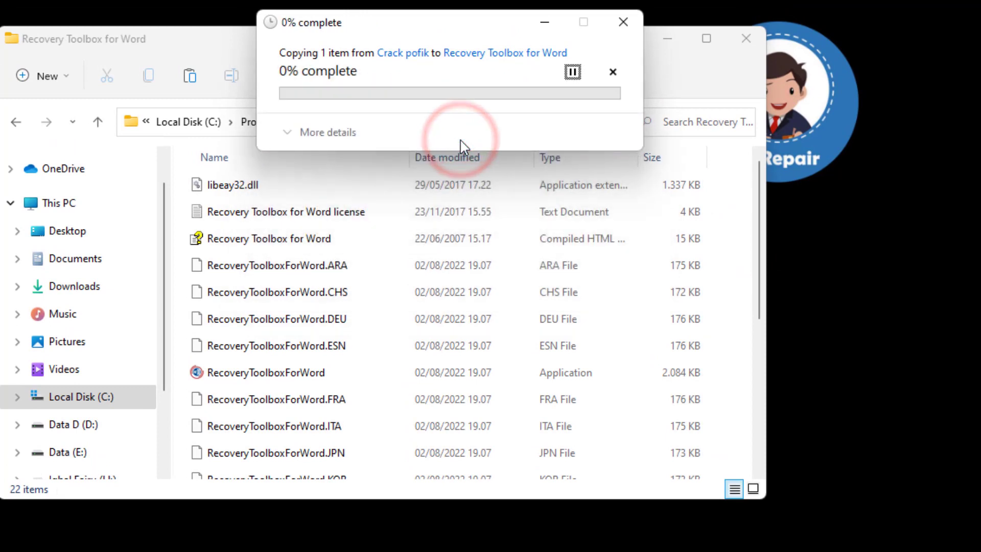
pyautogui.click(425, 144)
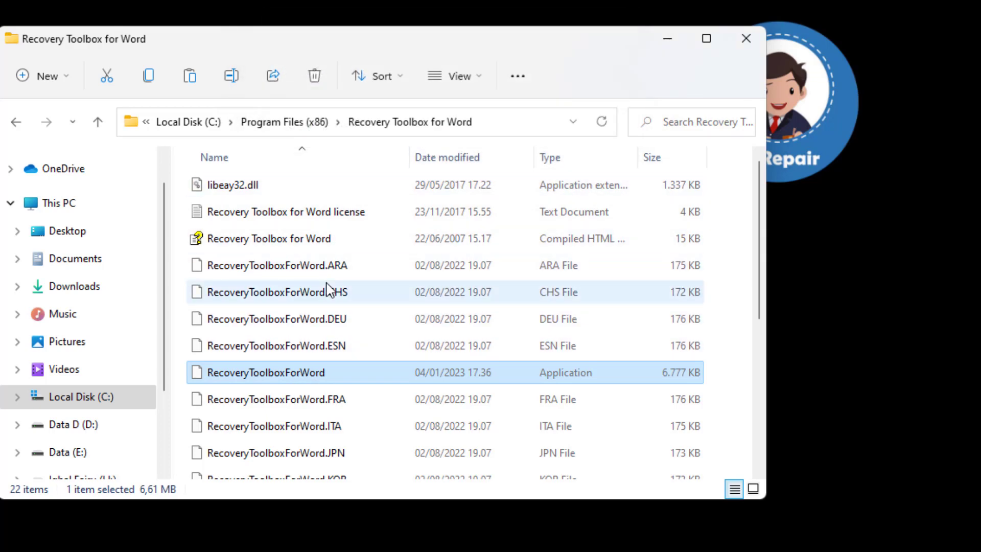
pyautogui.click(745, 39)
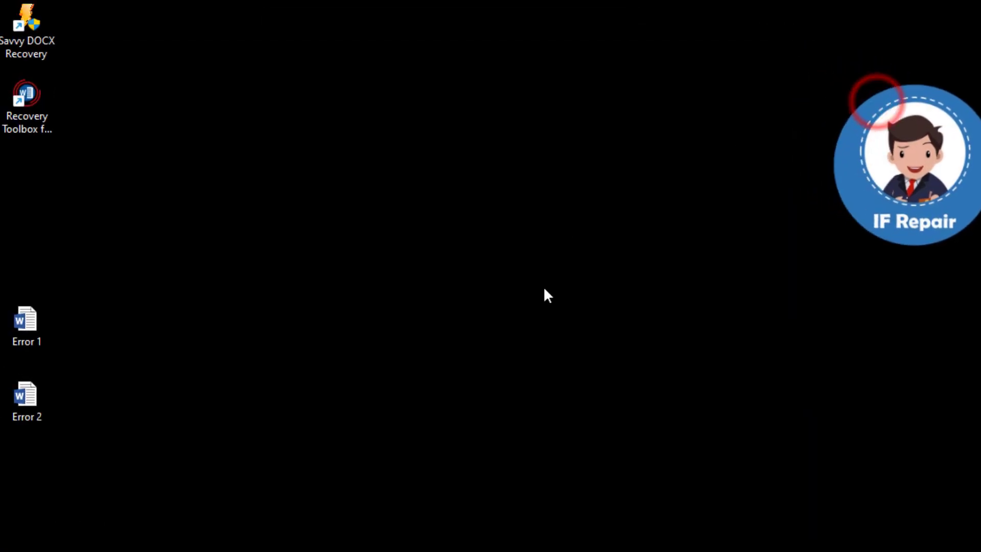
# - Launch Recovery Toolbox for Word and pick Error 1 from the Desktop
pyautogui.doubleClick(48, 115)
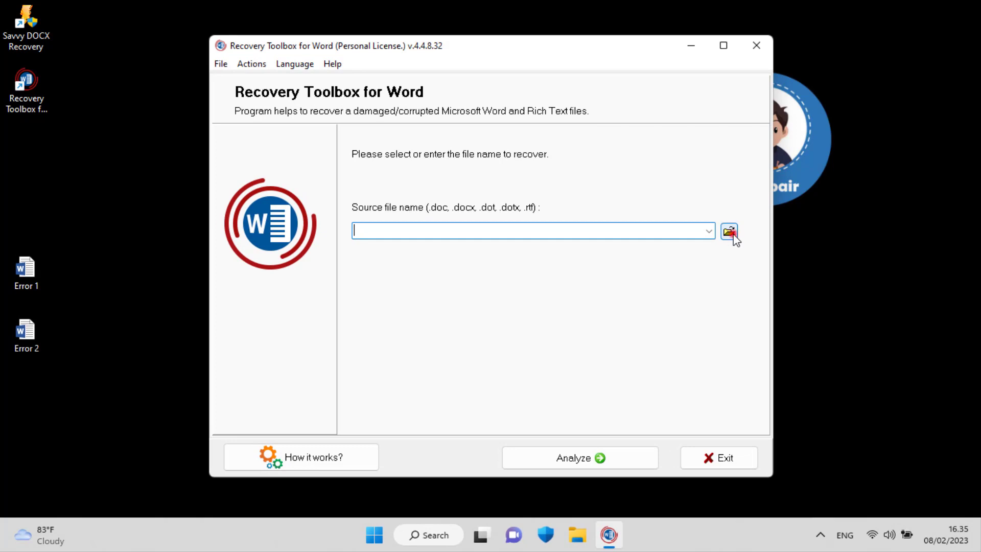
pyautogui.click(729, 232)
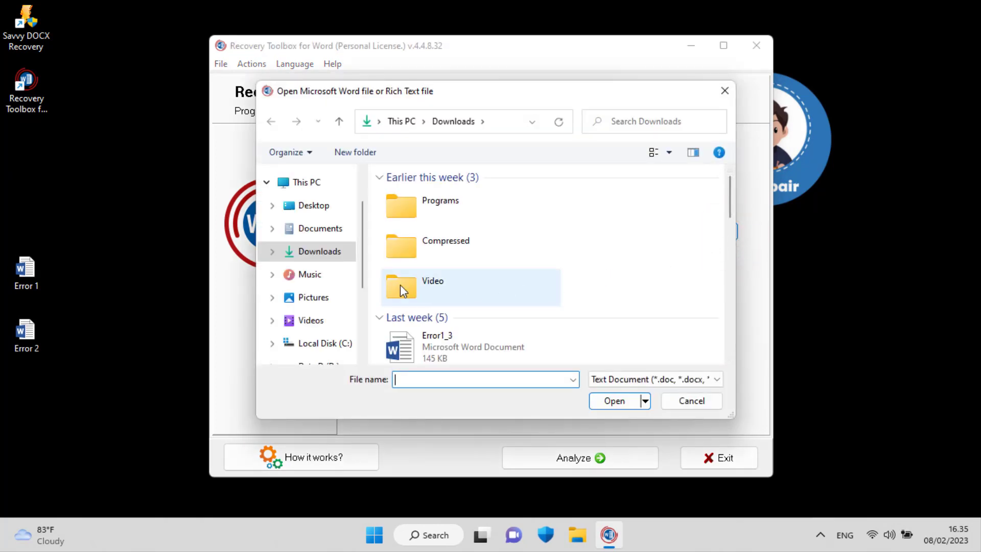
pyautogui.click(316, 207)
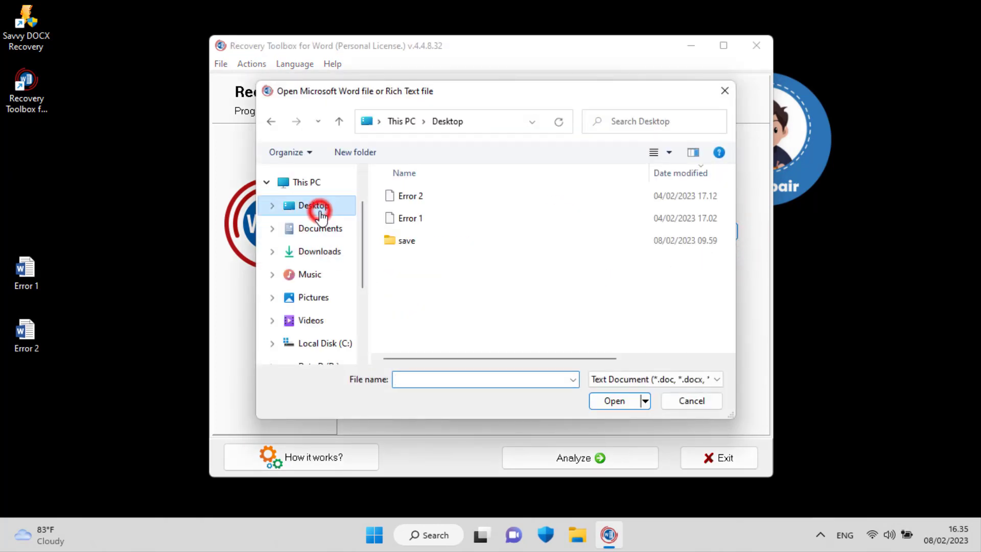
pyautogui.click(442, 221)
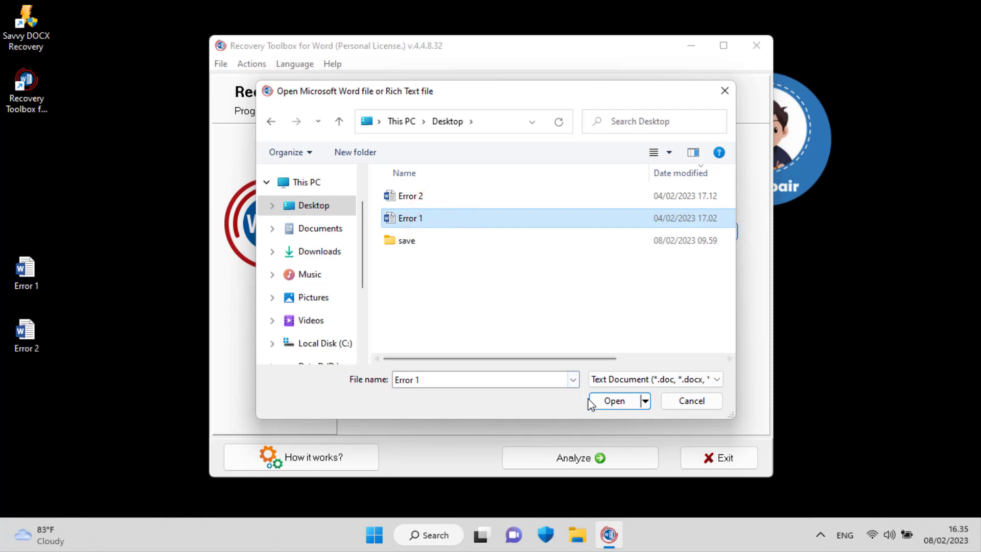
# - Load Error 1 as the source file, analyze it and confirm the recovery
pyautogui.click(606, 403)
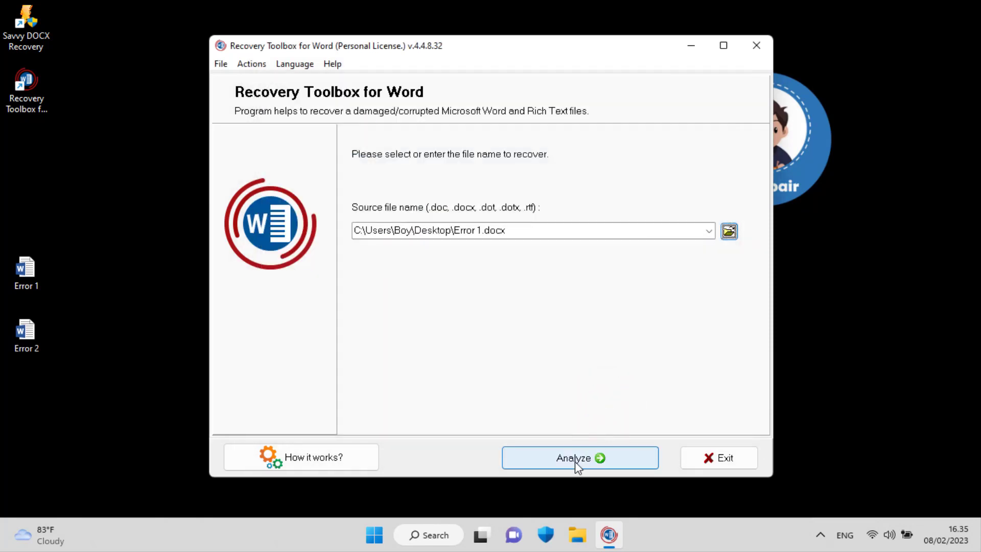
pyautogui.click(569, 463)
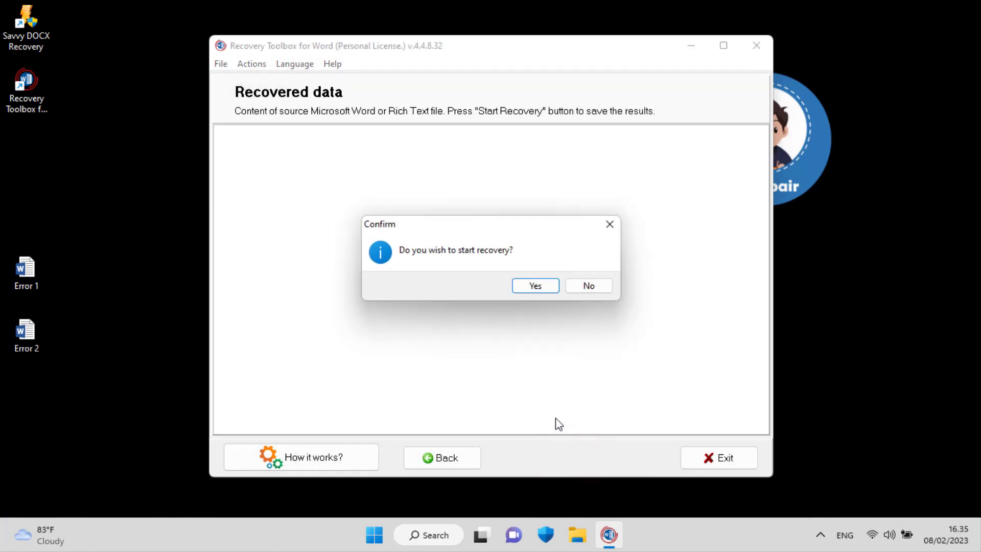
pyautogui.click(534, 286)
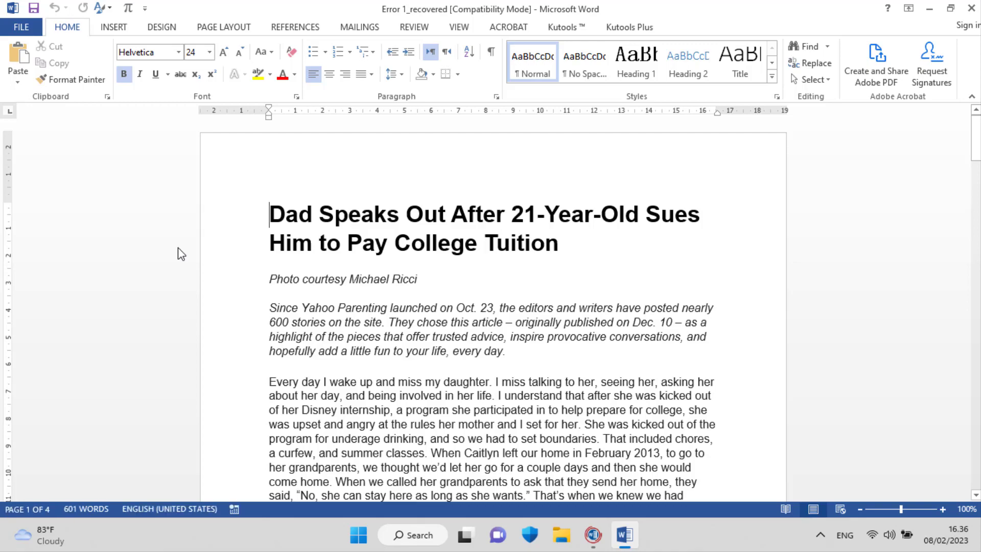
# - Scroll through the 601-word Error 1_recovered article, checking text and photos, then close Word
pyautogui.scroll(-3, 484, 302)
pyautogui.scroll(-3, 485, 304)
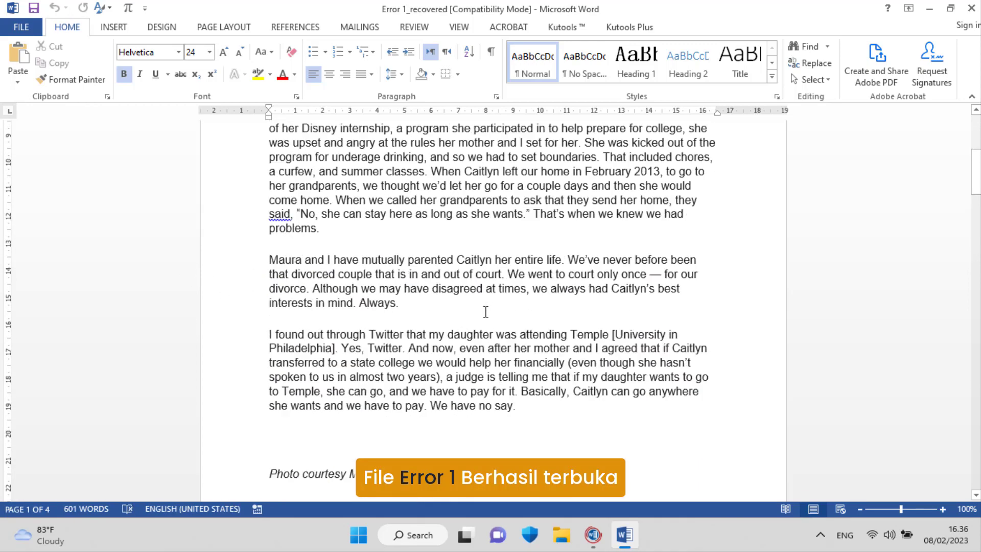
pyautogui.scroll(-3, 485, 306)
pyautogui.scroll(-3, 484, 309)
pyautogui.scroll(-3, 484, 311)
pyautogui.scroll(-4, 483, 312)
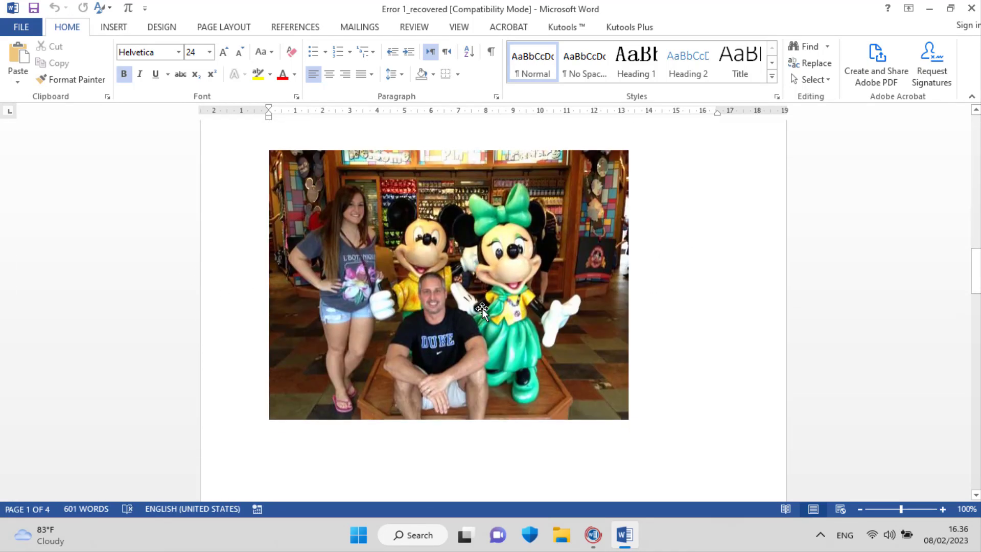
pyautogui.scroll(-3, 483, 311)
pyautogui.scroll(-5, 481, 310)
pyautogui.scroll(-5, 481, 310)
pyautogui.scroll(-5, 562, 338)
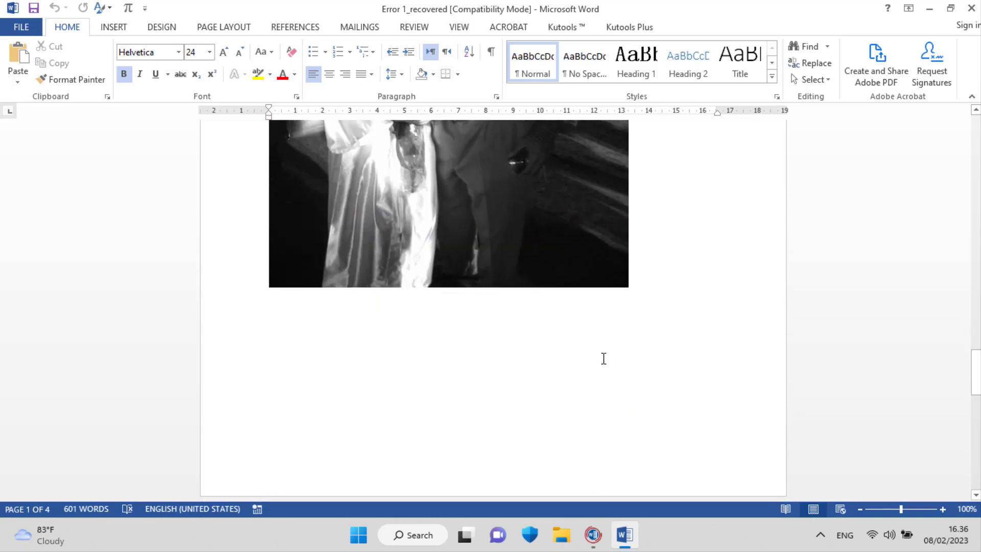
pyautogui.scroll(-4, 602, 357)
pyautogui.scroll(-5, 662, 383)
pyautogui.scroll(-3, 869, 419)
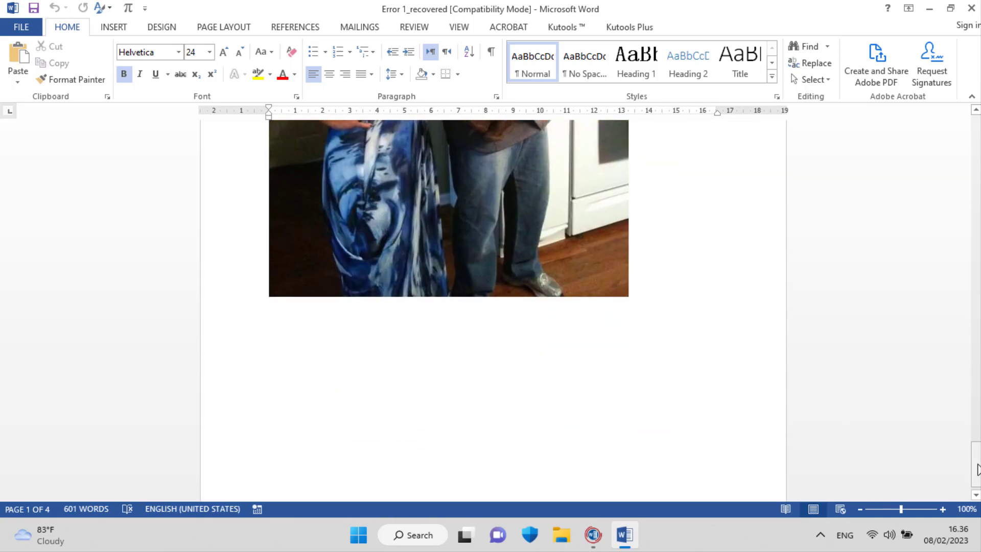
pyautogui.moveTo(976, 470); pyautogui.dragTo(977, 199)
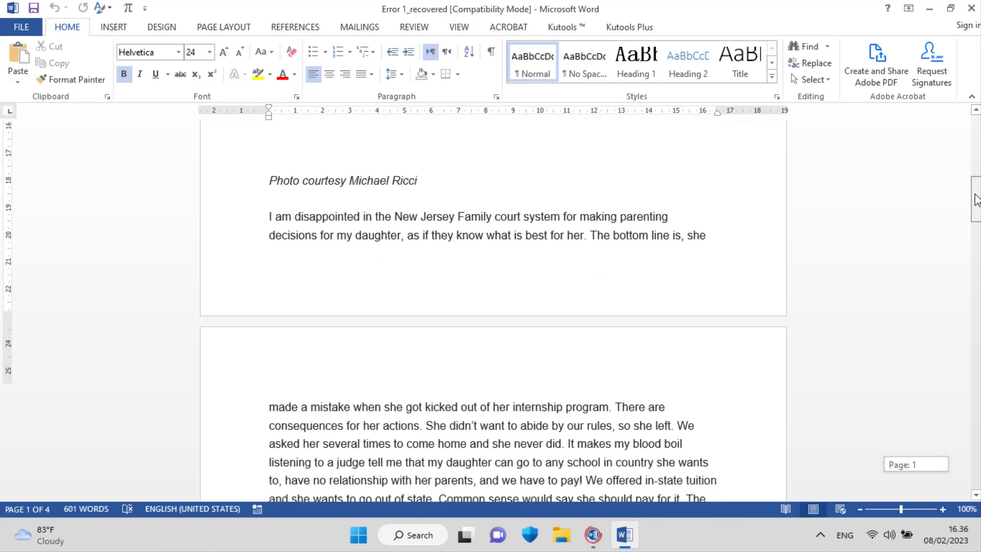
pyautogui.moveTo(977, 199); pyautogui.dragTo(977, 137)
pyautogui.scroll(-5, 438, 387)
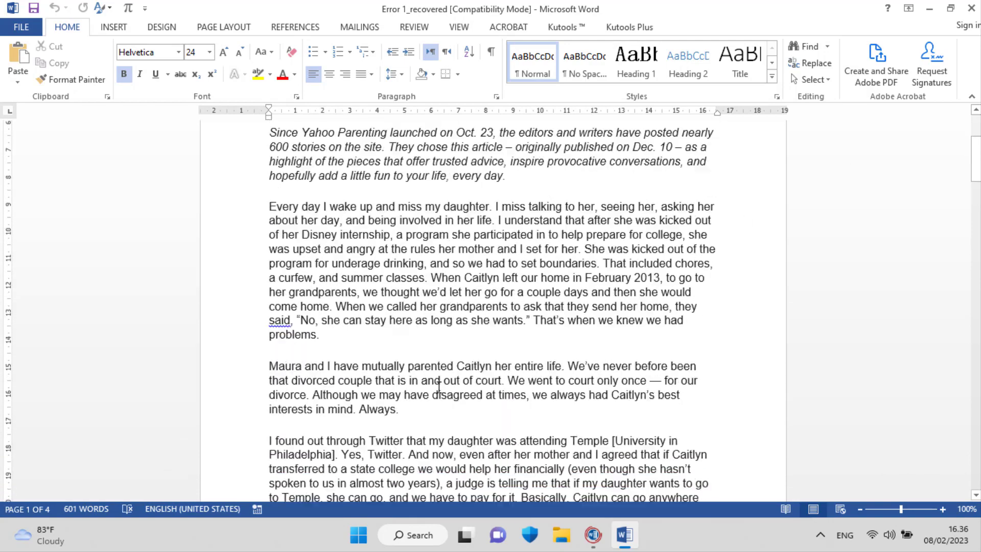
pyautogui.scroll(4, 450, 380)
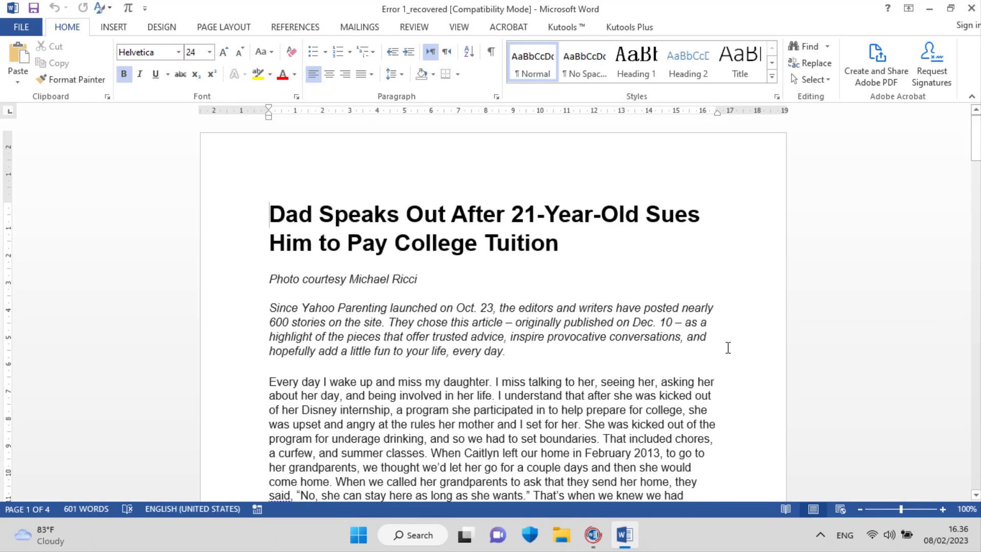
pyautogui.click(970, 6)
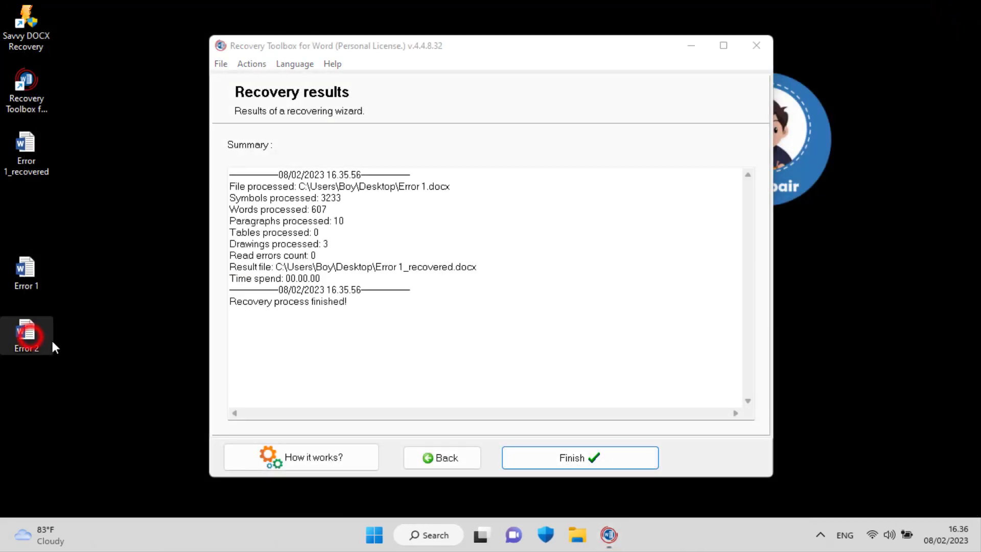
# - Go back to the start, load Error 2 from the Desktop, analyze it and confirm recovery
pyautogui.click(437, 467)
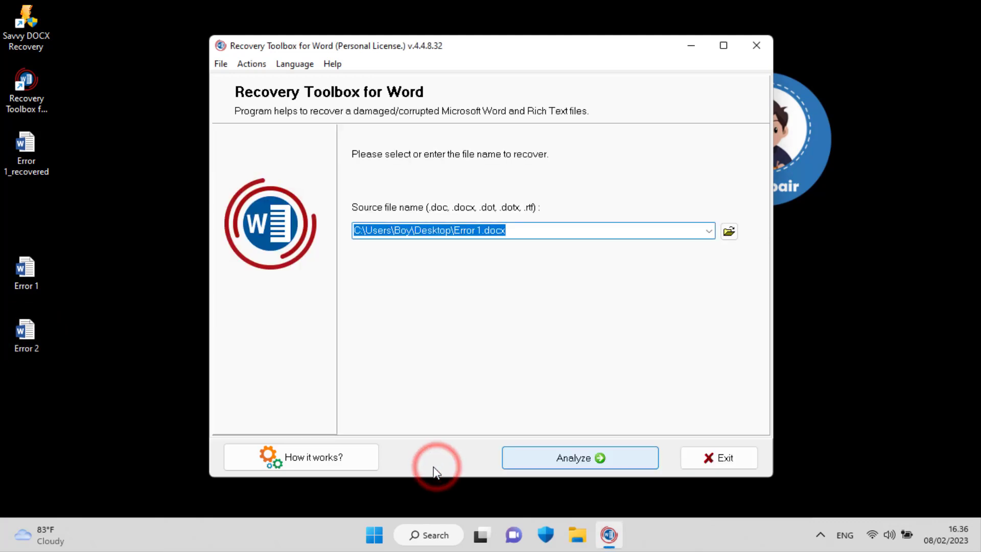
pyautogui.click(729, 232)
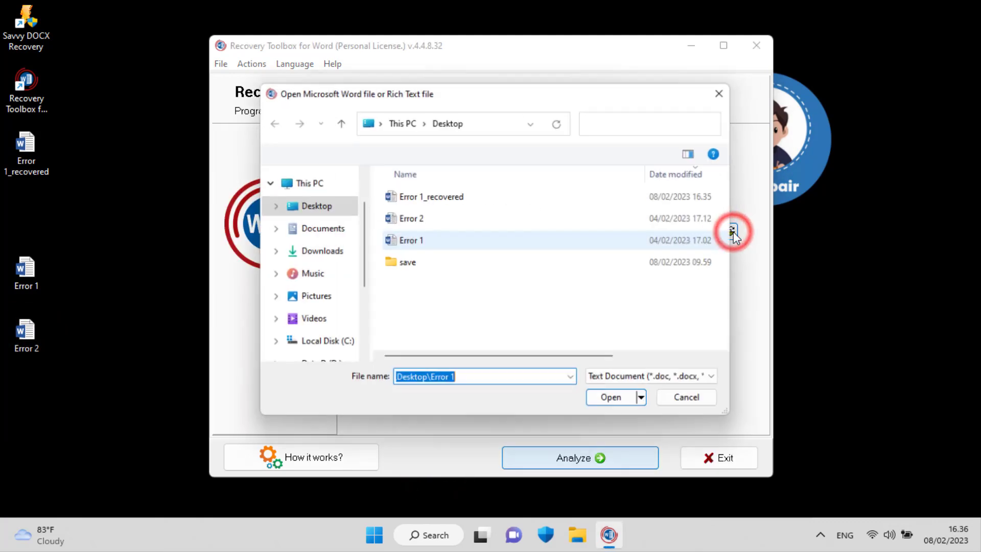
pyautogui.click(454, 221)
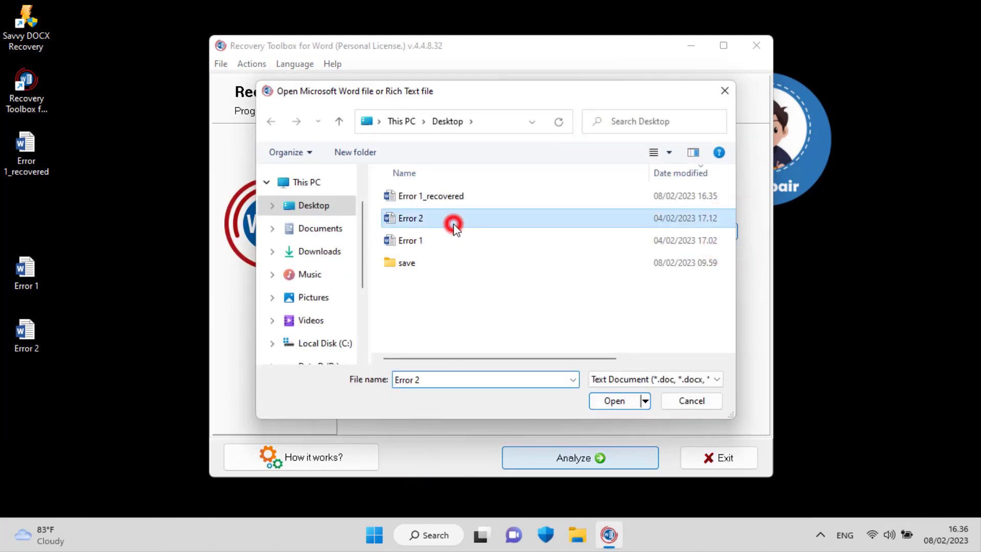
pyautogui.click(612, 401)
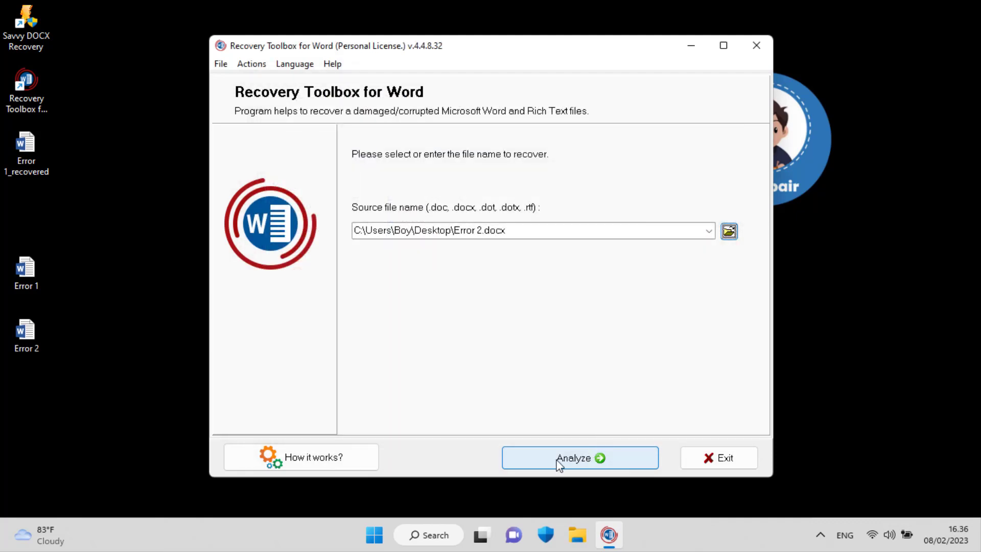
pyautogui.click(559, 463)
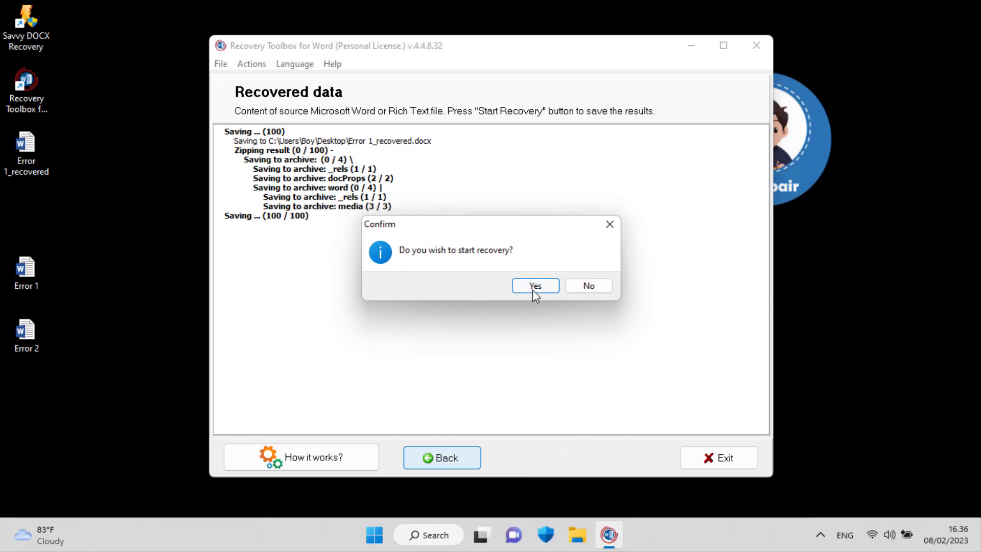
pyautogui.click(534, 286)
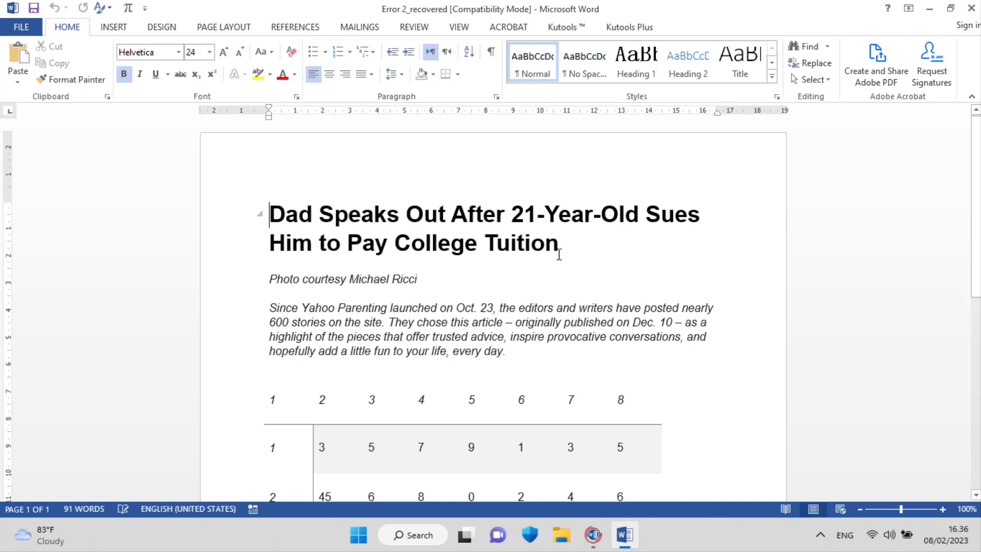
# - Inspect the Error 2_recovered tuition article's title, intro and number table, then close Word
pyautogui.scroll(-1, 572, 254)
pyautogui.scroll(-3, 566, 281)
pyautogui.scroll(-3, 555, 298)
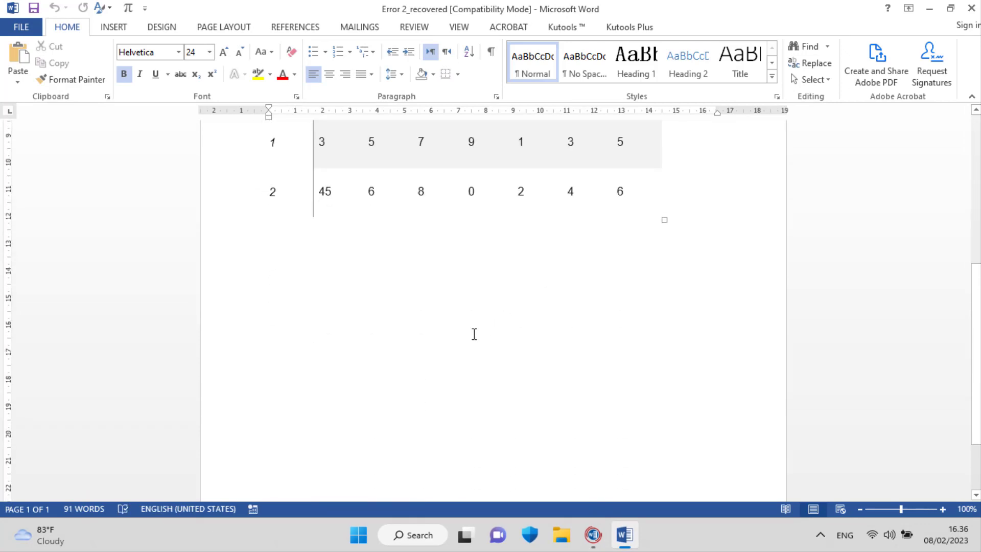
pyautogui.scroll(-2, 473, 333)
pyautogui.scroll(1, 432, 369)
pyautogui.scroll(3, 428, 368)
pyautogui.click(428, 368)
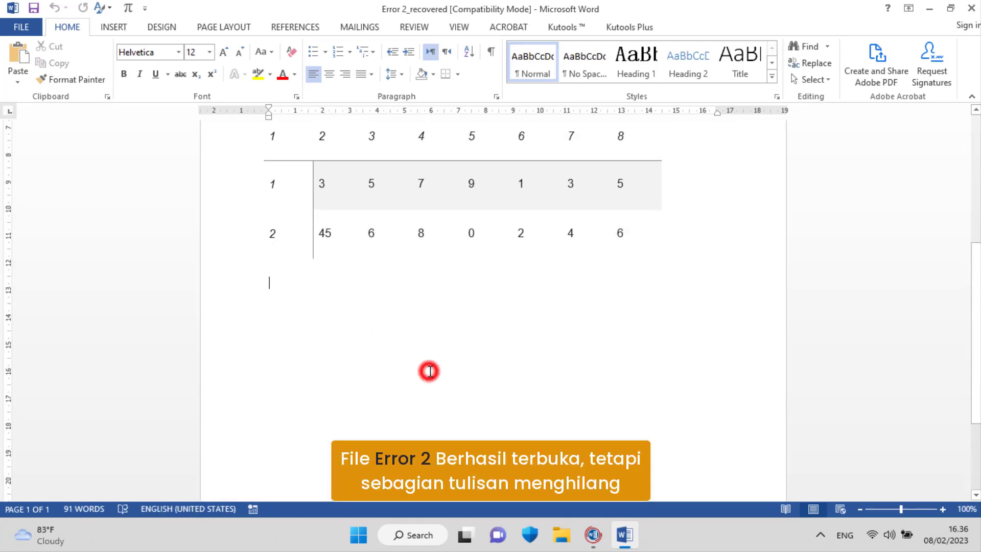
pyautogui.scroll(-1, 368, 386)
pyautogui.scroll(-3, 389, 423)
pyautogui.scroll(2, 391, 427)
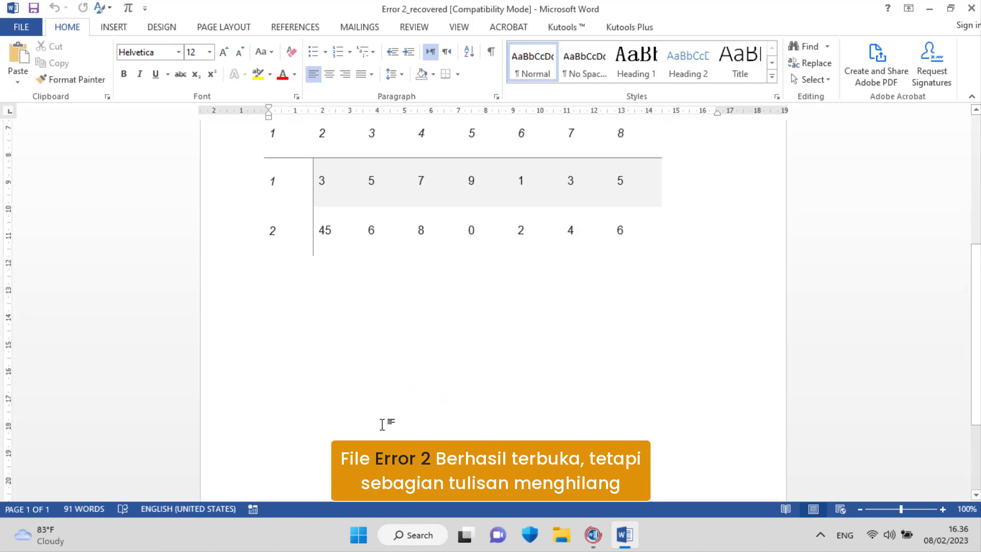
pyautogui.scroll(3, 386, 423)
pyautogui.scroll(5, 383, 427)
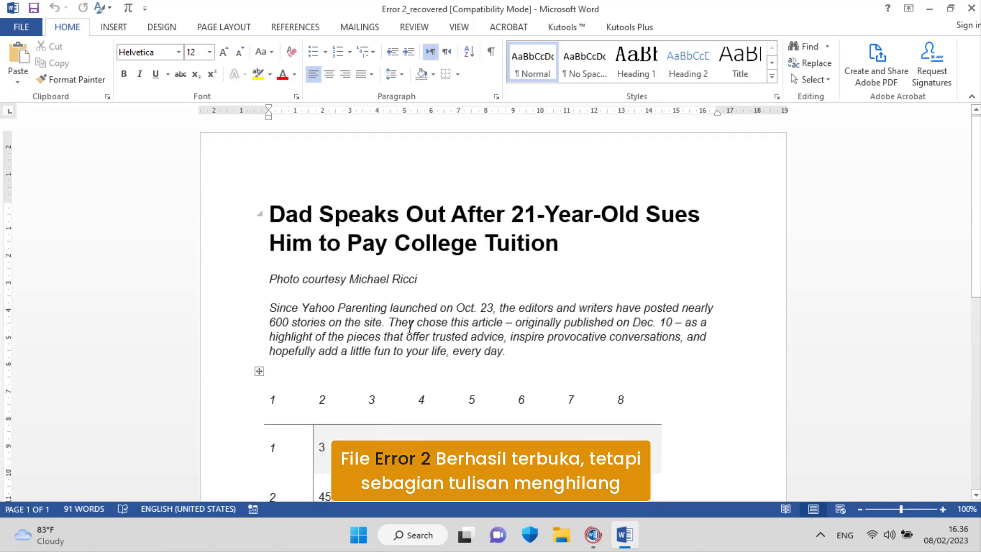
pyautogui.scroll(-1, 521, 391)
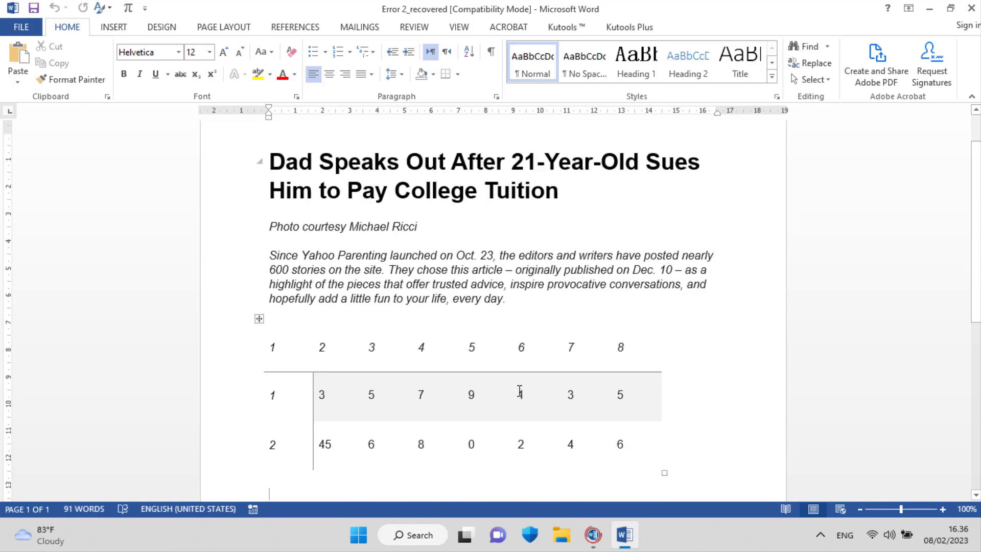
pyautogui.scroll(-1, 517, 391)
pyautogui.scroll(-3, 514, 391)
pyautogui.scroll(-1, 512, 390)
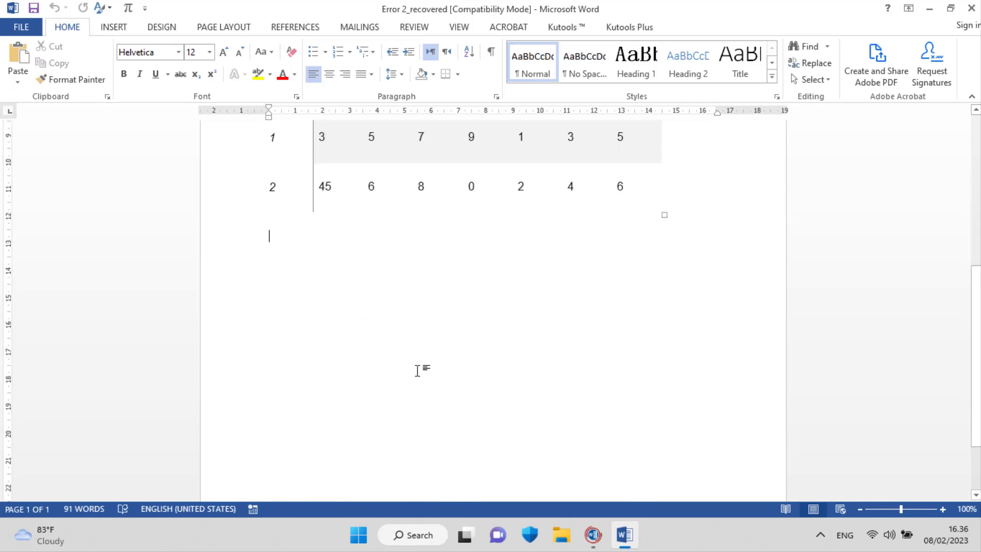
pyautogui.scroll(1, 417, 371)
pyautogui.scroll(2, 417, 374)
pyautogui.scroll(3, 382, 404)
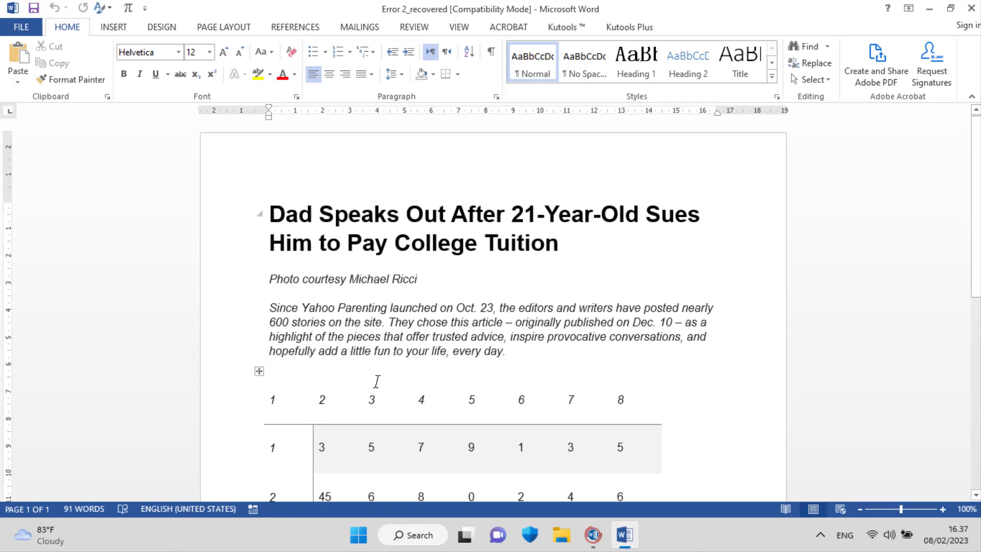
pyautogui.click(970, 11)
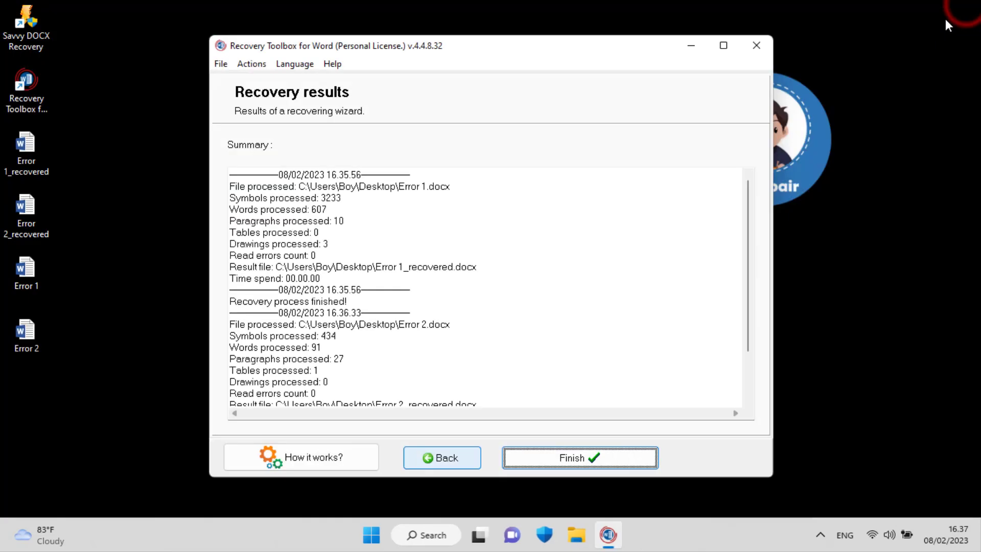
# - Finish the recovery wizard and confirm closing Recovery Toolbox for Word
pyautogui.click(619, 455)
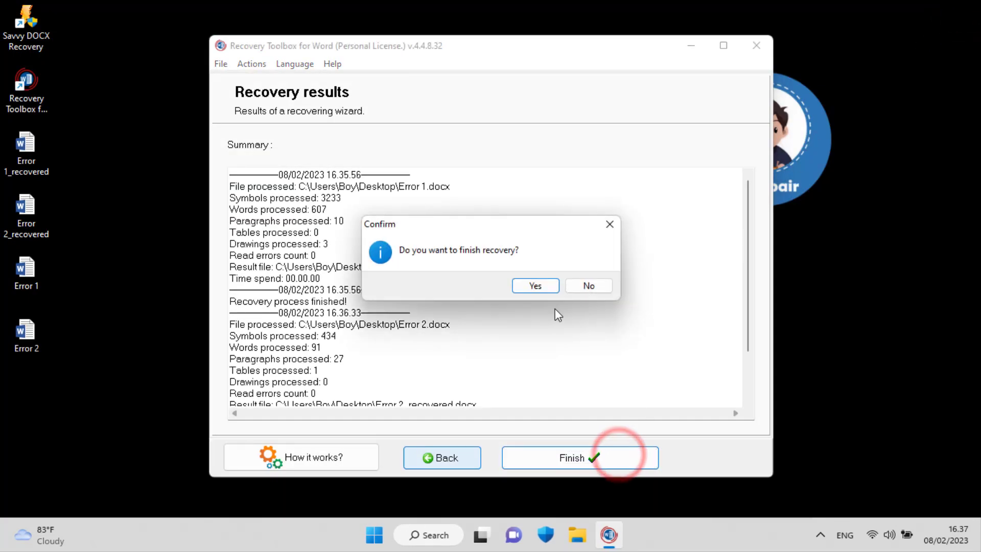
pyautogui.click(550, 286)
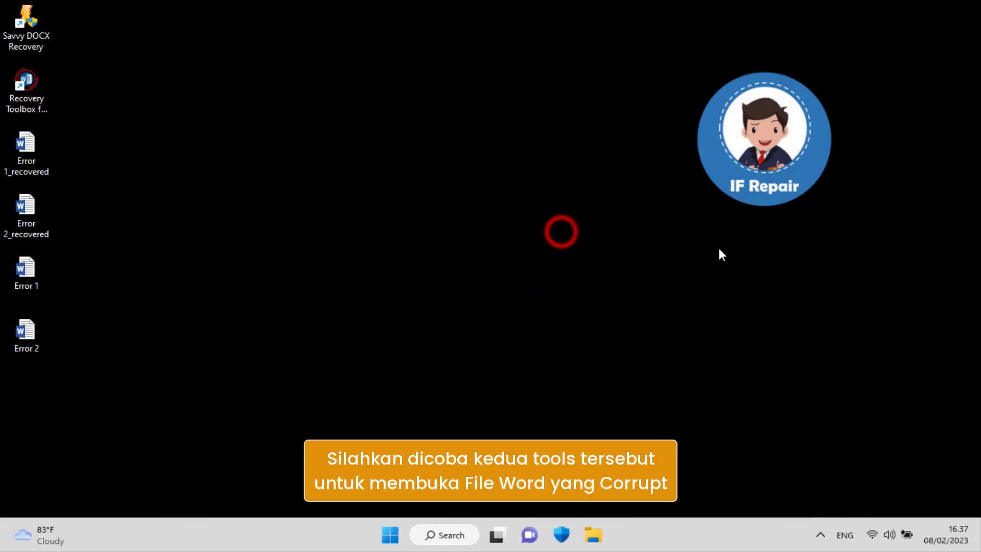